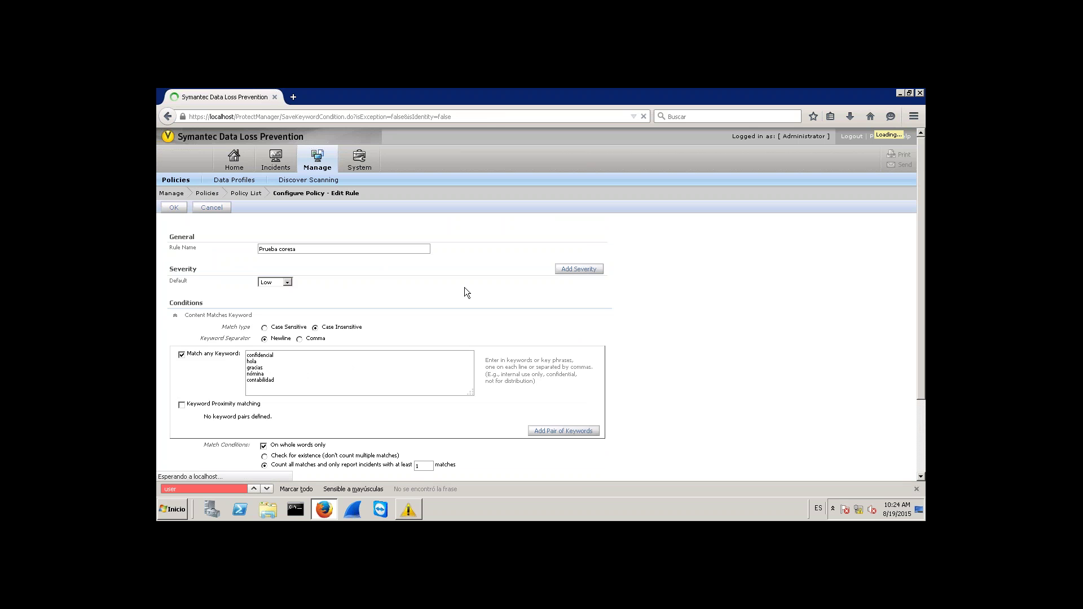
# Confirm the Prueba coresa keyword rule, save the Pruebas policy and activate it in the policy list.
pyautogui.click(173, 207)
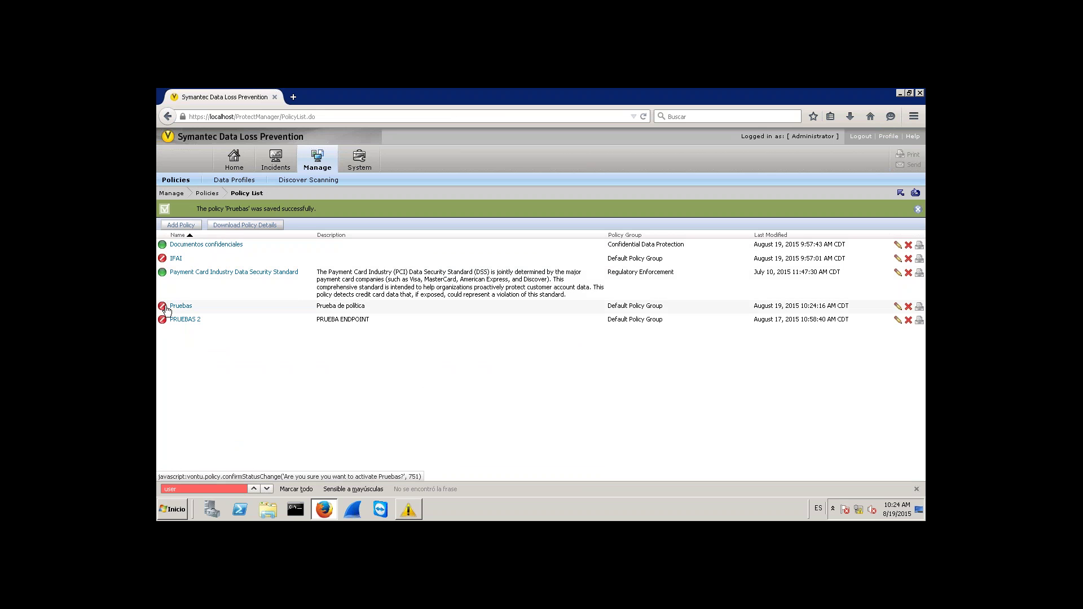
pyautogui.click(163, 306)
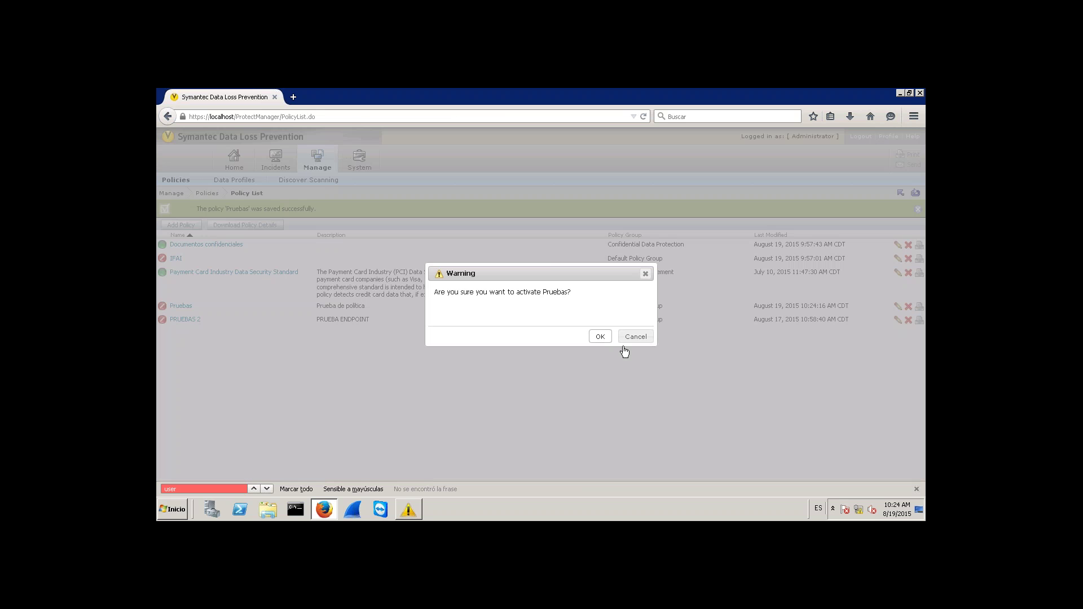
pyautogui.click(601, 337)
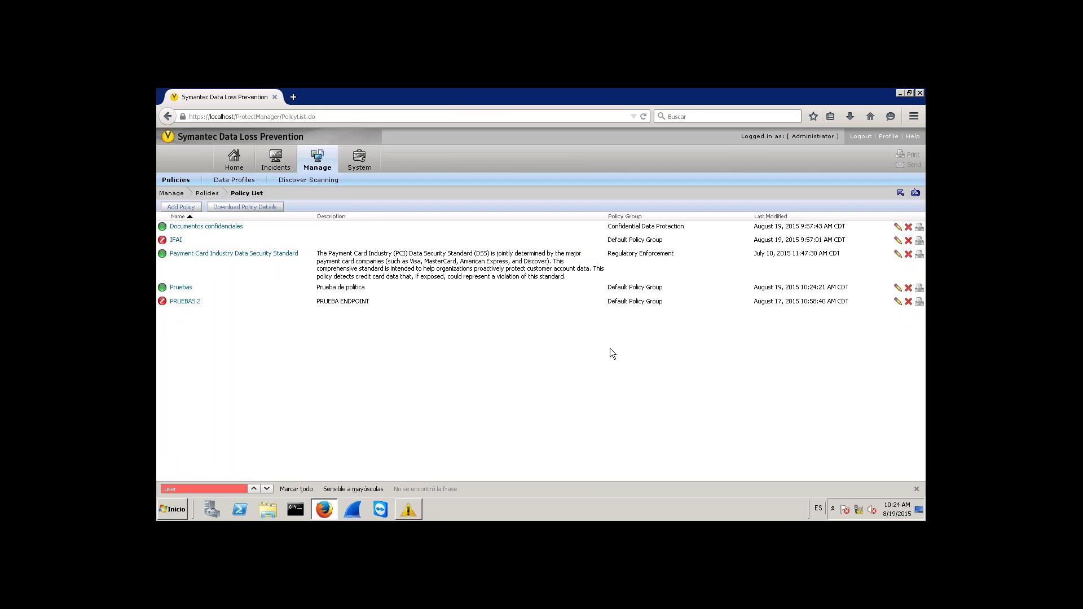
# Switch to the Gmail inbox in Internet Explorer and start a new message addressed to the saved Hotmail contact.
pyautogui.moveTo(516, 88)
pyautogui.click(675, 101)
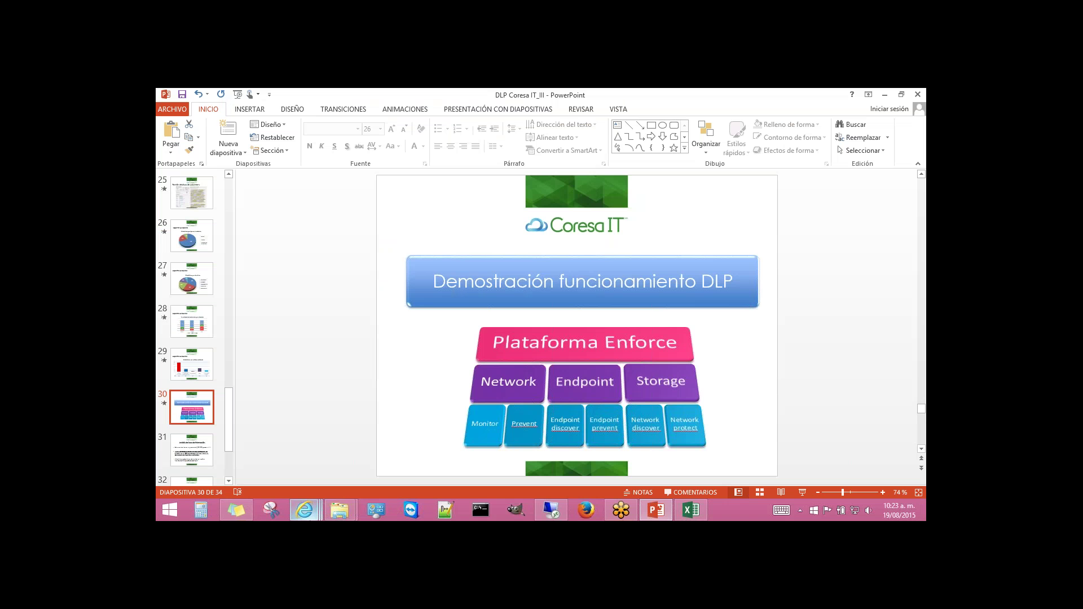
pyautogui.moveTo(305, 510)
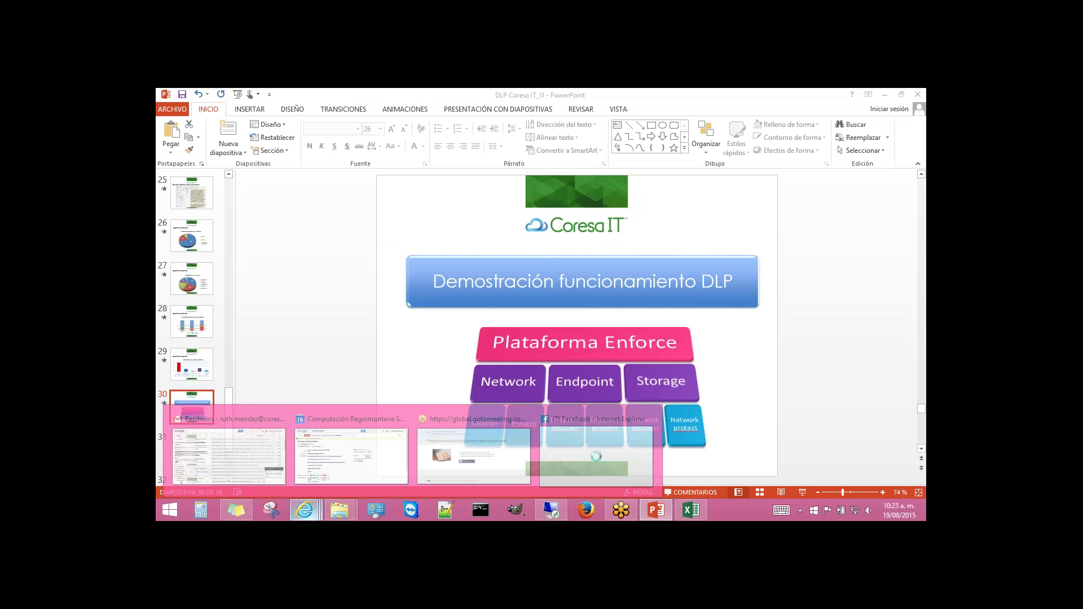
pyautogui.click(256, 438)
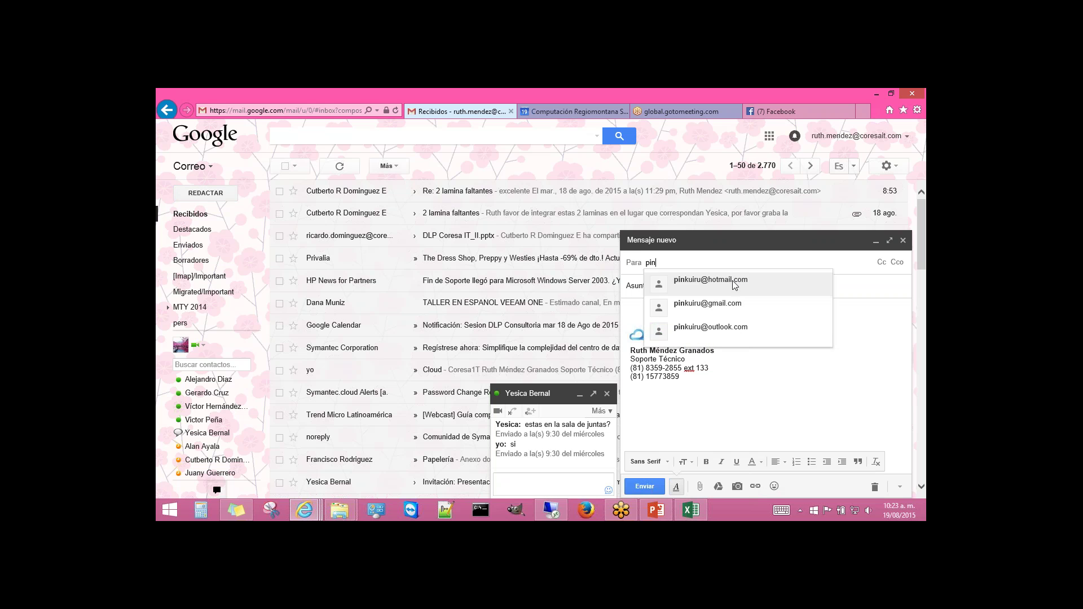
pyautogui.click(662, 282)
# Give the message the subject "Pruebas", write "Hola; Te envío la nómina." in the body and send it.
pyautogui.click(663, 287)
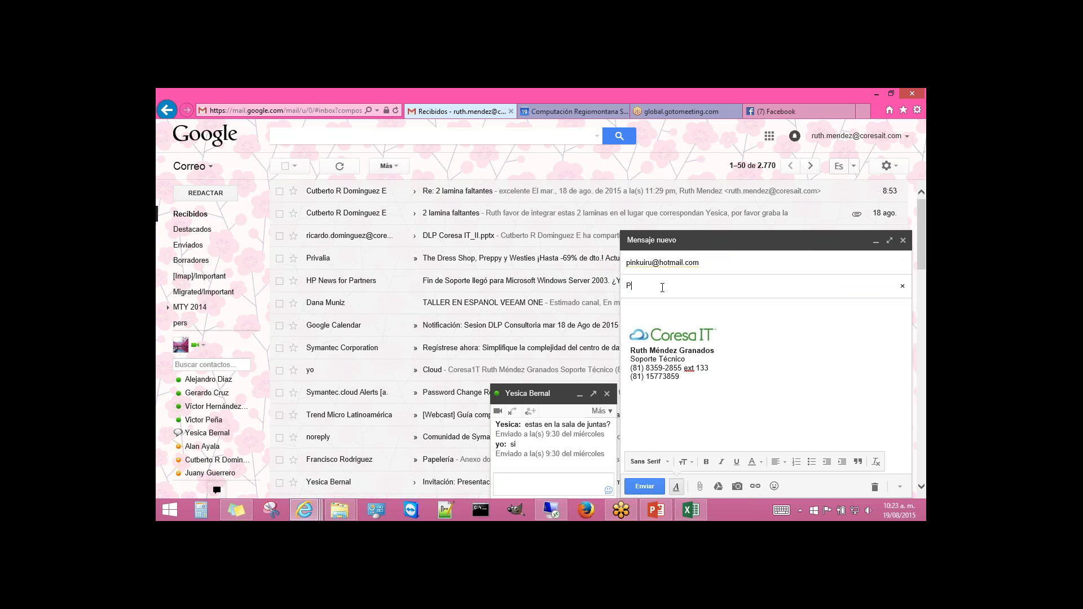
pyautogui.write('Pruebas')
pyautogui.click(655, 305)
pyautogui.write('Hola;')
pyautogui.press('Return')
pyautogui.write('Te envío la')
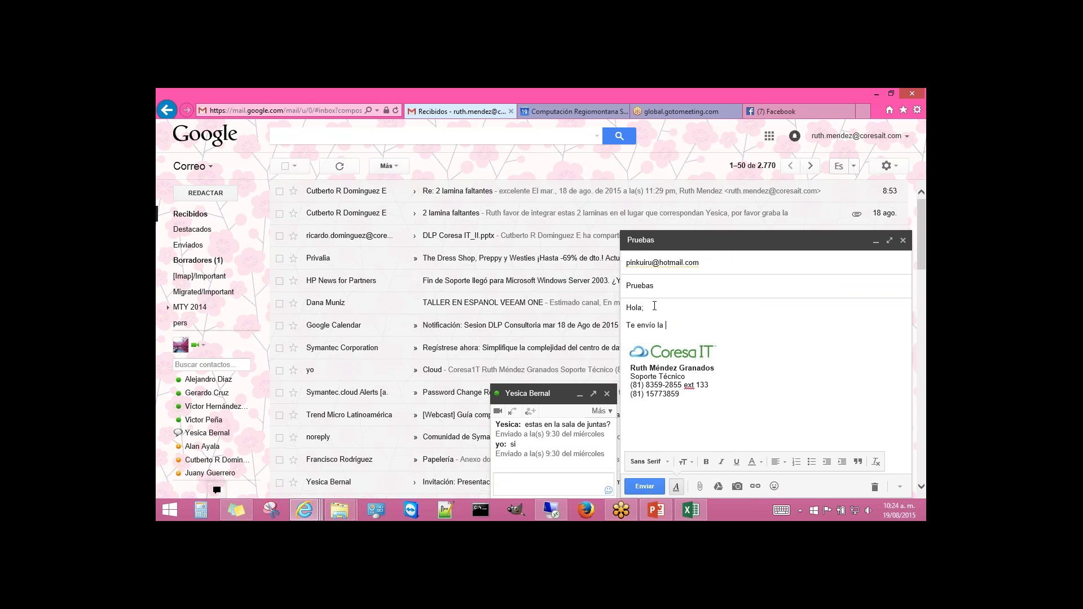
pyautogui.write(' nómina.')
pyautogui.click(646, 487)
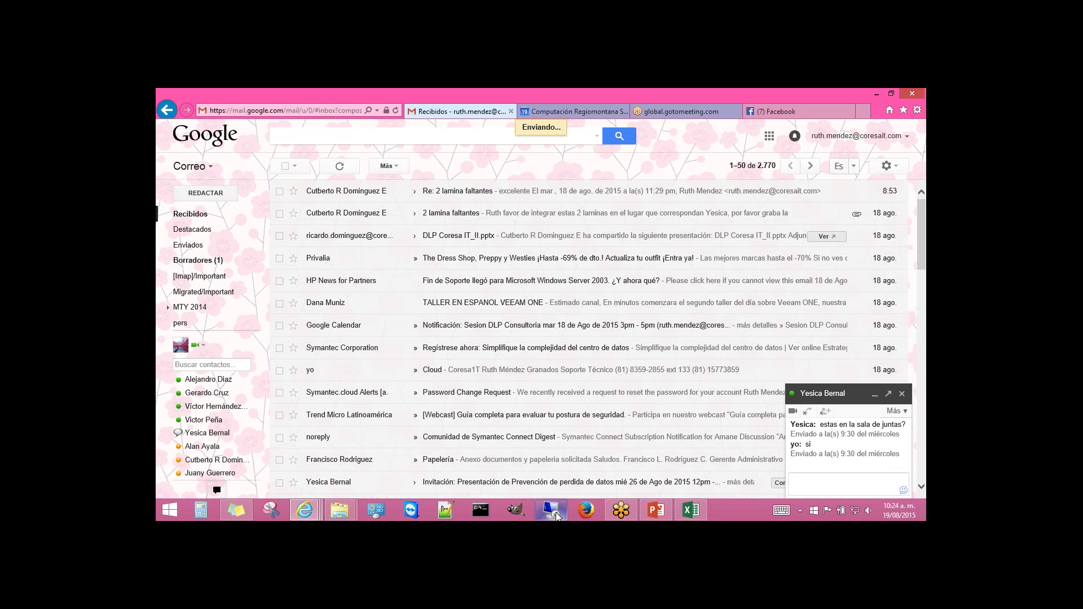
# Switch back to the remote Symantec Data Loss Prevention console, open the new Endpoint incidents report and refresh it.
pyautogui.moveTo(557, 515)
pyautogui.click(561, 479)
pyautogui.moveTo(277, 165)
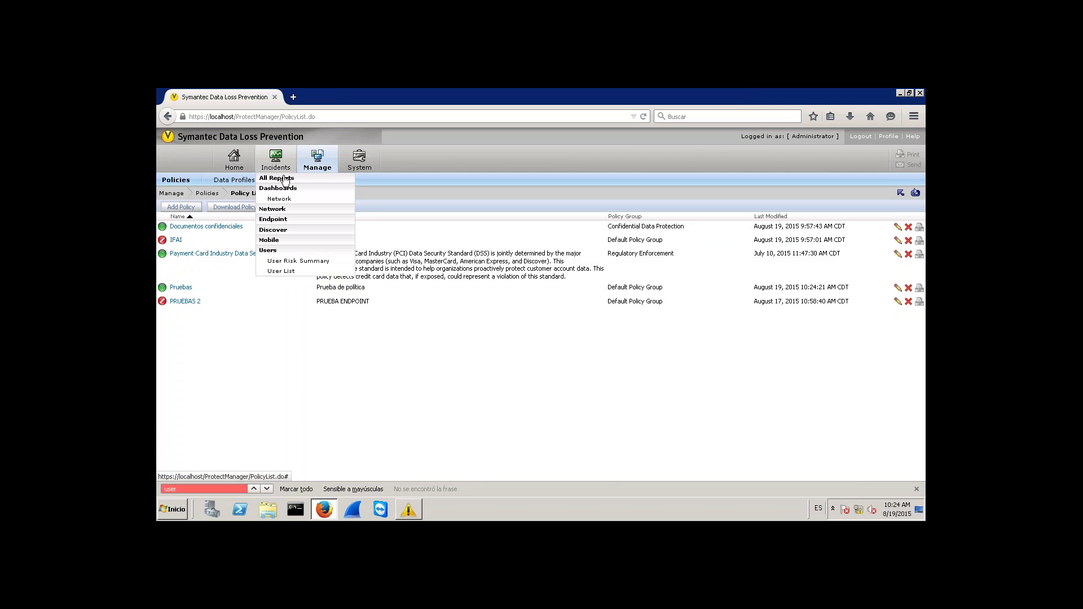
pyautogui.click(289, 182)
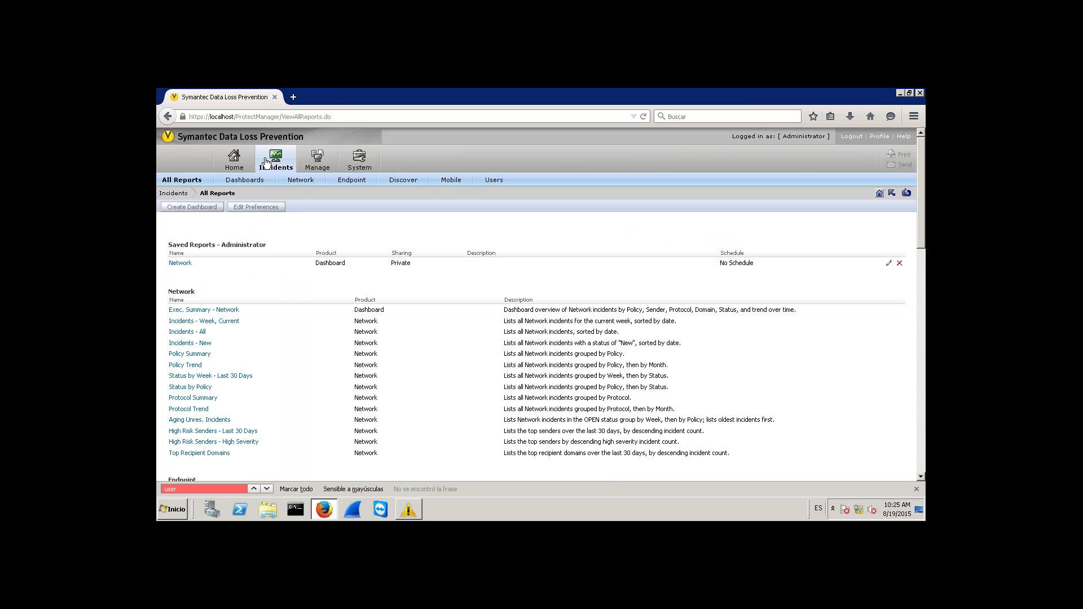
pyautogui.moveTo(267, 159)
pyautogui.click(271, 219)
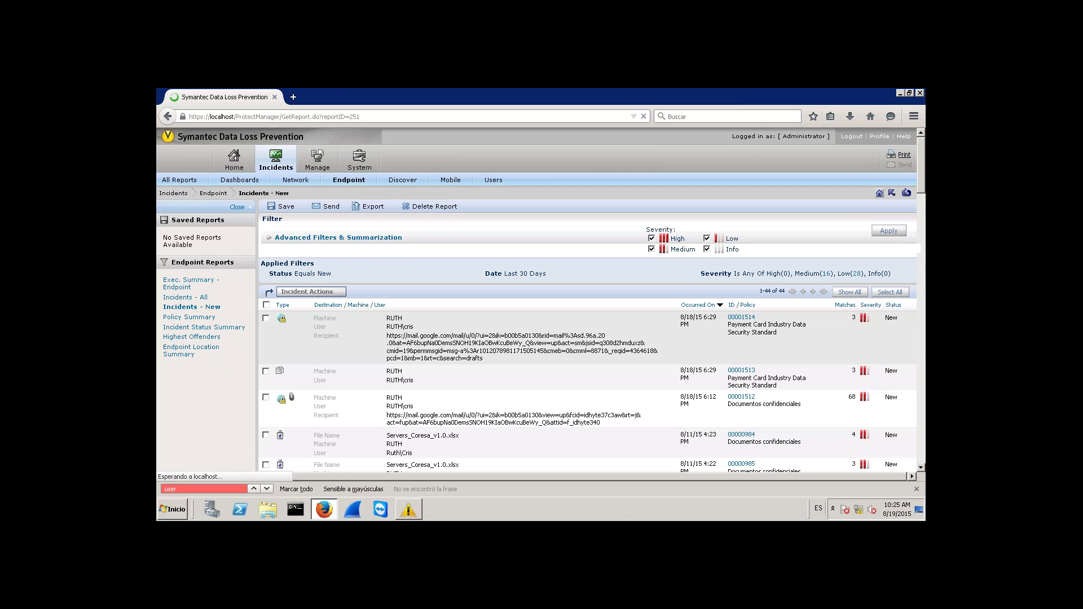
pyautogui.click(906, 194)
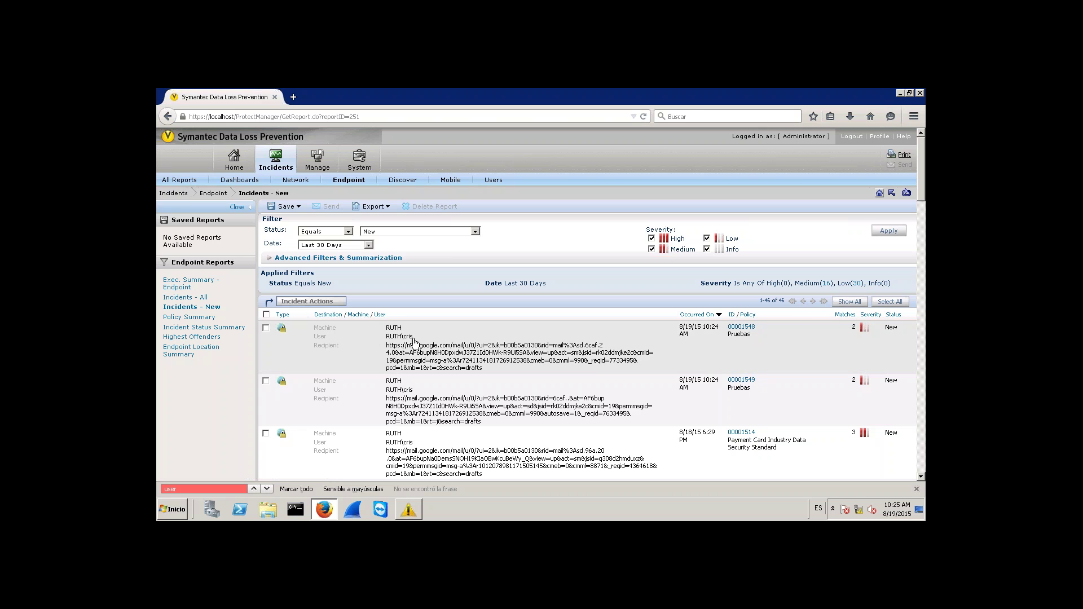
# Open the newest Pruebas endpoint incident and examine its details, matched text and the keyword rule behind it.
pyautogui.click(594, 378)
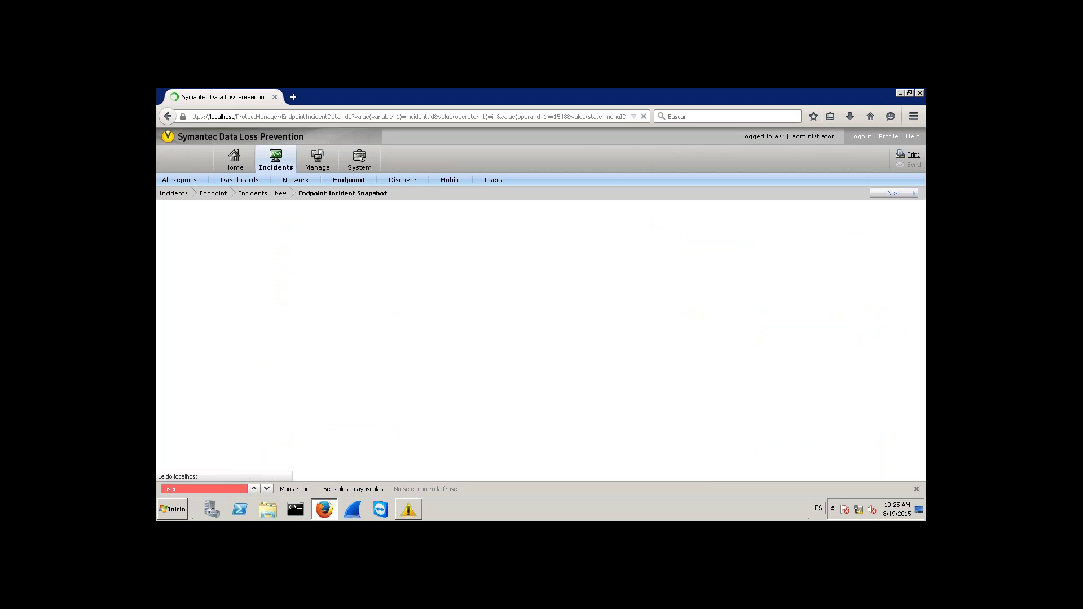
pyautogui.scroll(-2, 472, 178)
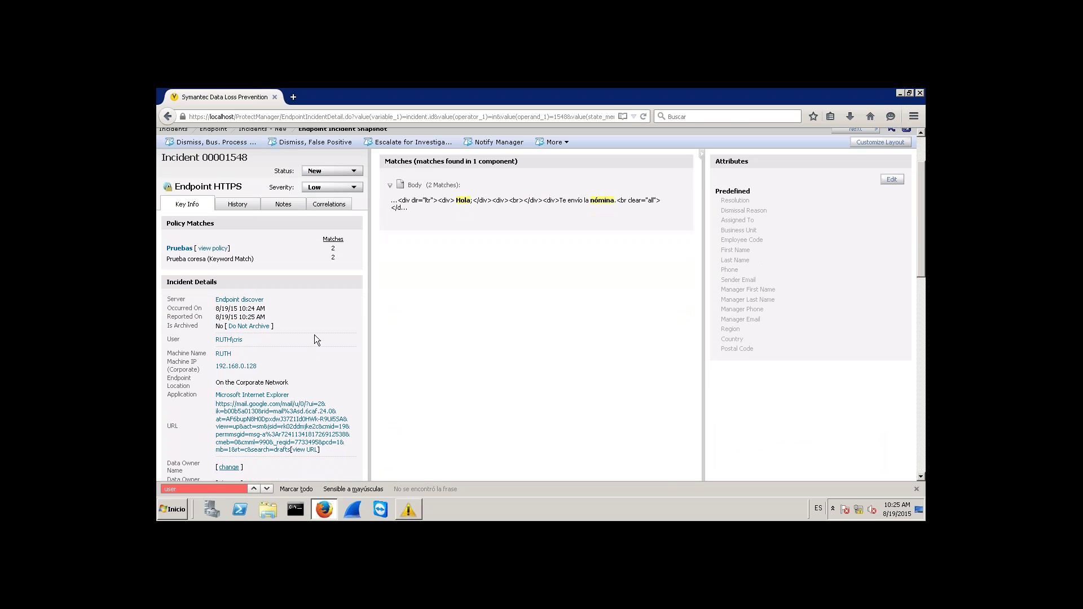
pyautogui.click(468, 206)
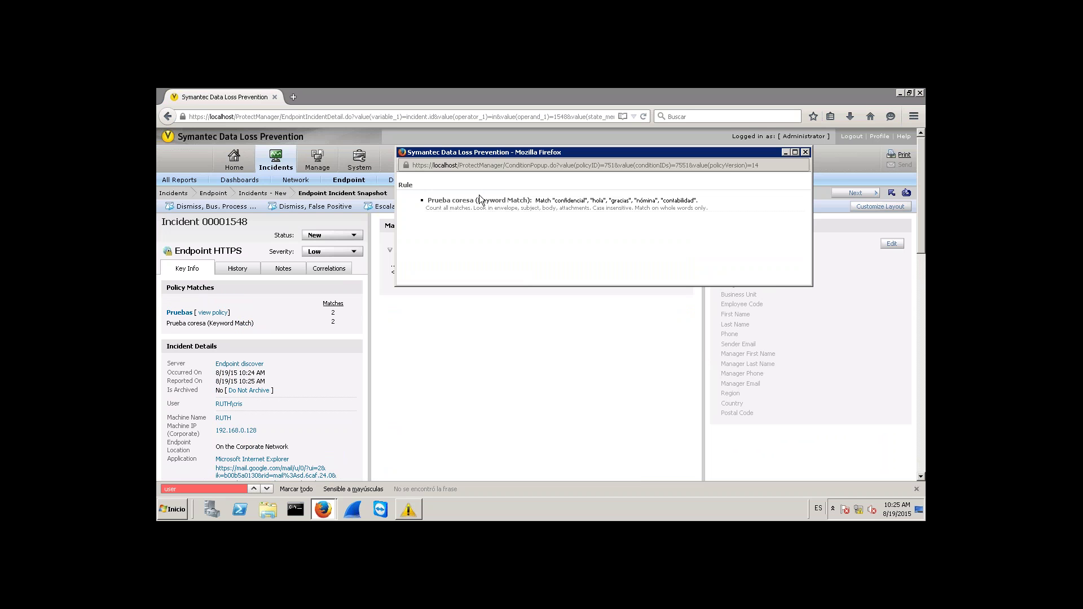
pyautogui.click(805, 152)
pyautogui.click(892, 194)
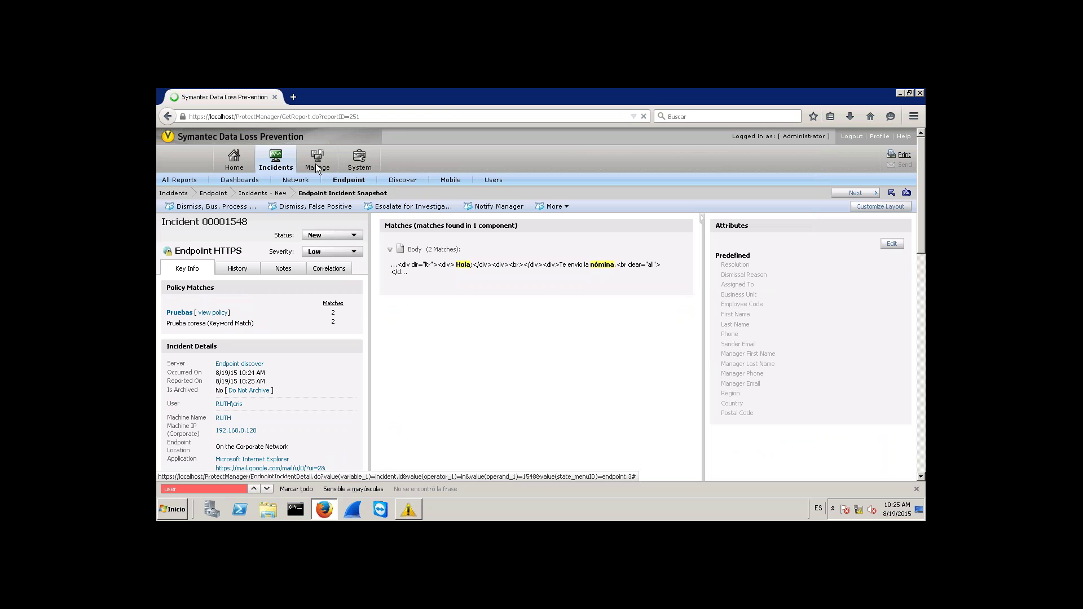
# Return to the policy list and suspend the Pruebas policy.
pyautogui.moveTo(316, 164)
pyautogui.click(325, 189)
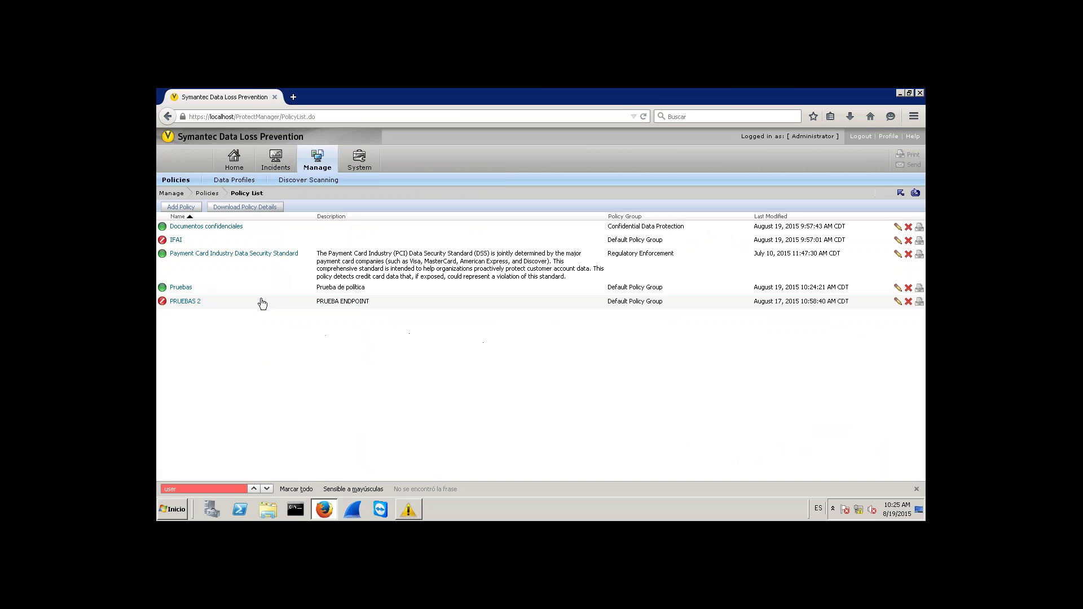
pyautogui.click(162, 288)
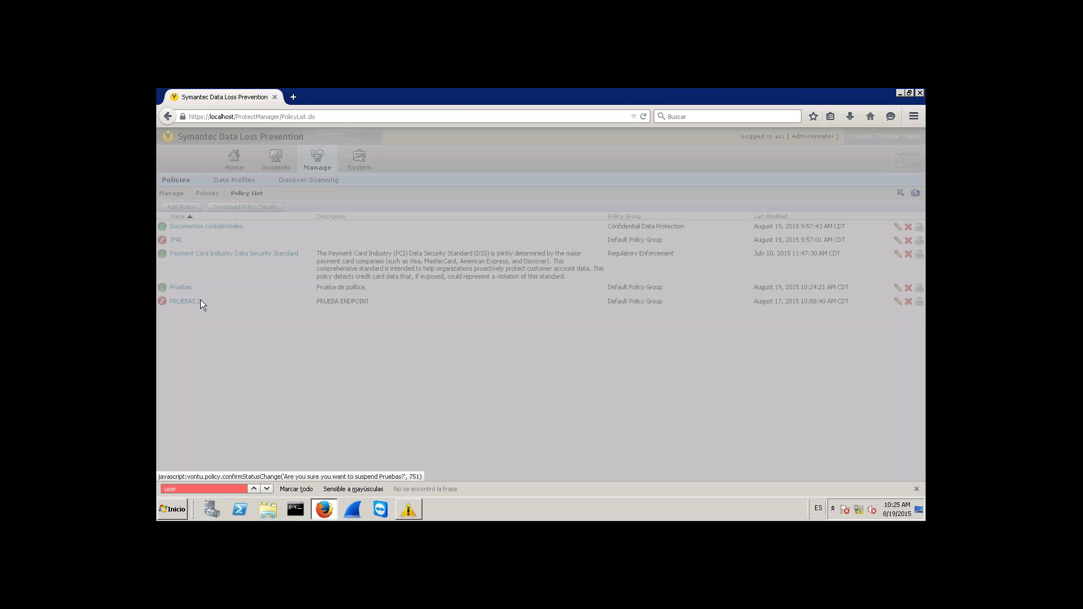
pyautogui.click(602, 337)
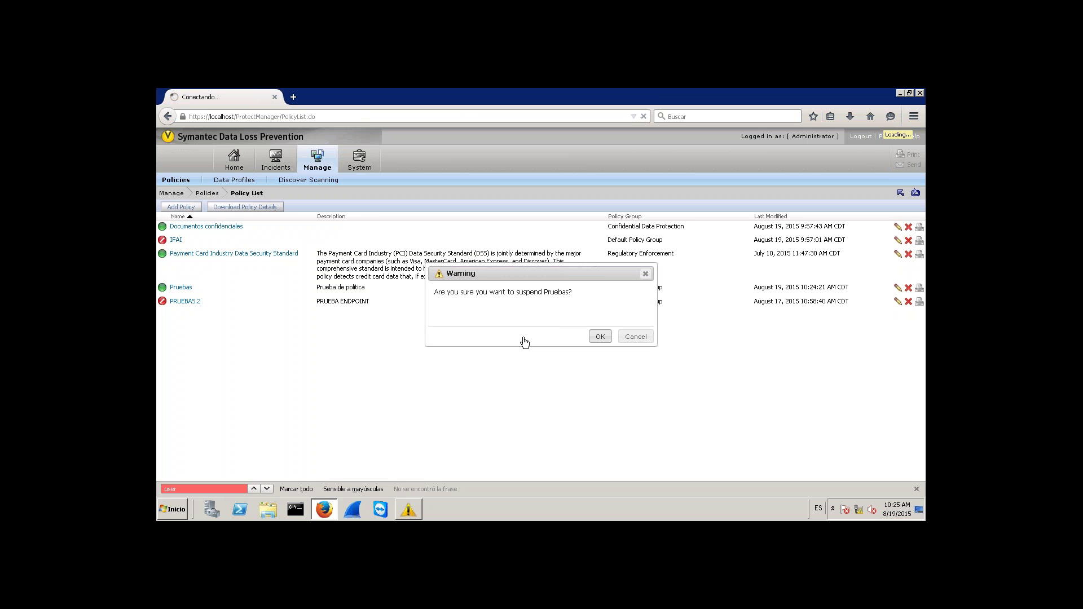
# Review the Magnetic Stripe Data for Credit Cards rule in the Payment Card Industry Data Security Standard policy.
pyautogui.click(214, 259)
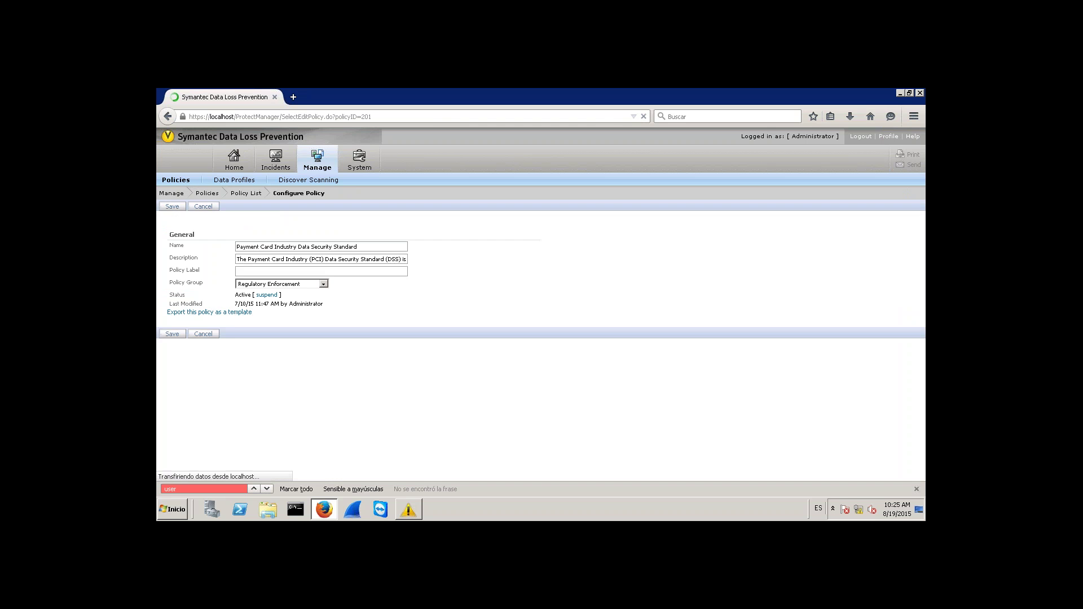
pyautogui.click(434, 379)
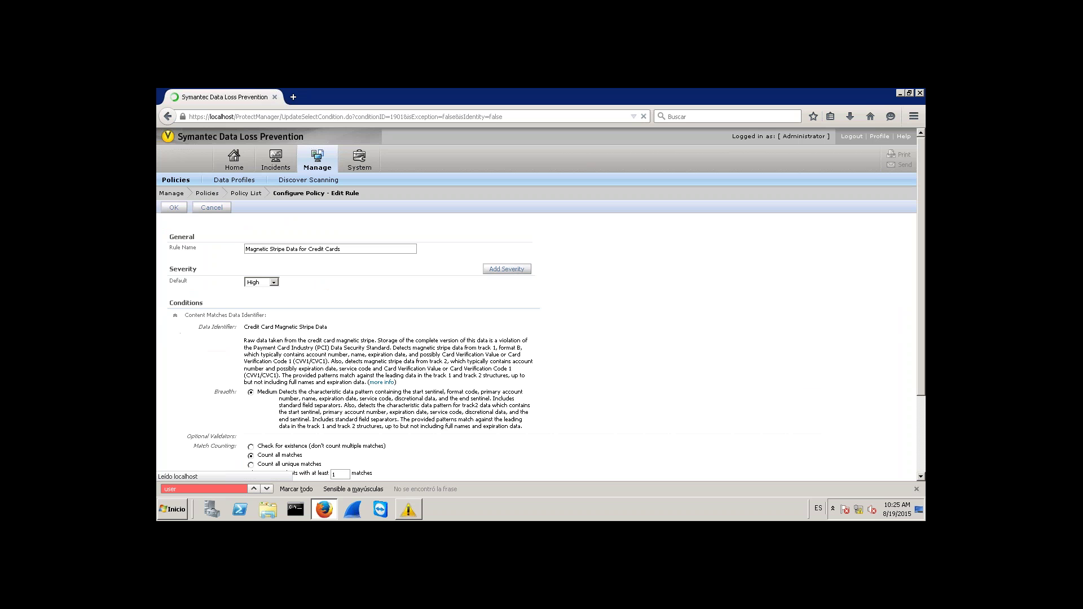
pyautogui.scroll(-2, 540, 305)
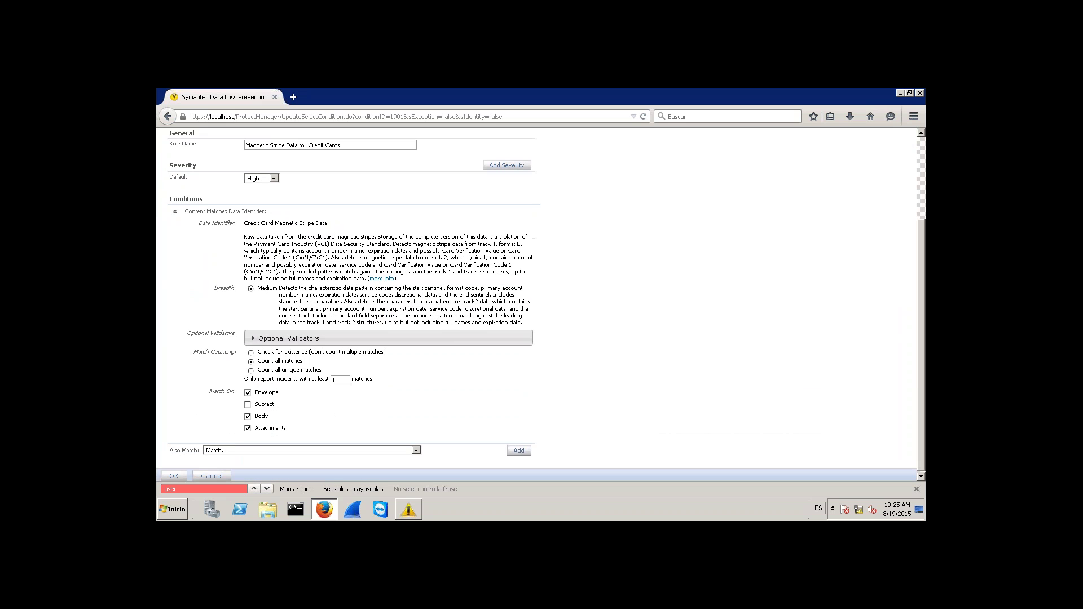
pyautogui.click(519, 208)
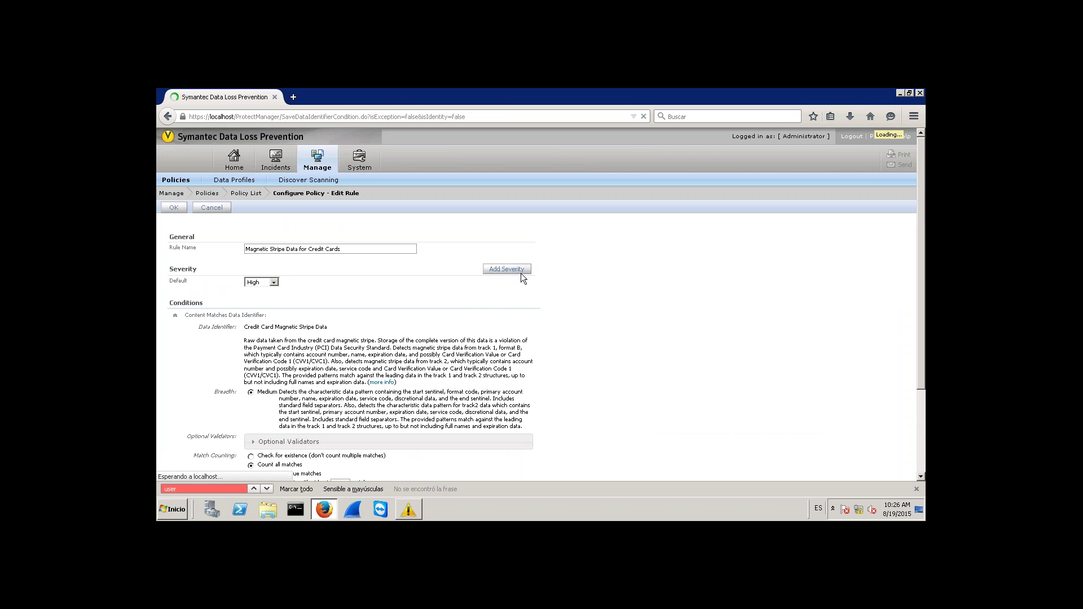
pyautogui.click(175, 207)
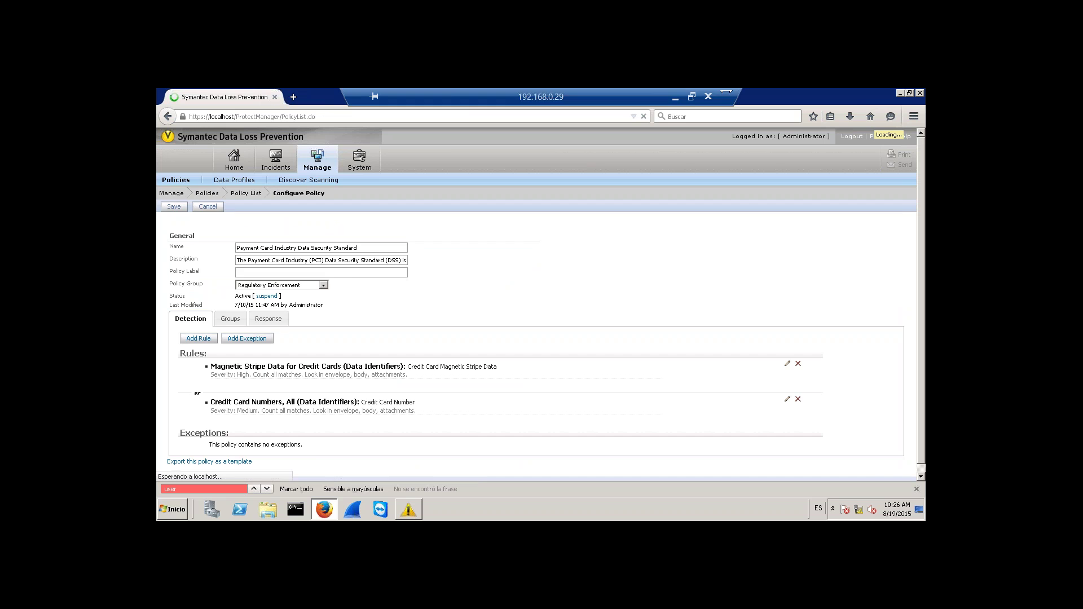
# Switch to Gmail and compose a new message addressed to the saved Hotmail contact.
pyautogui.click(677, 98)
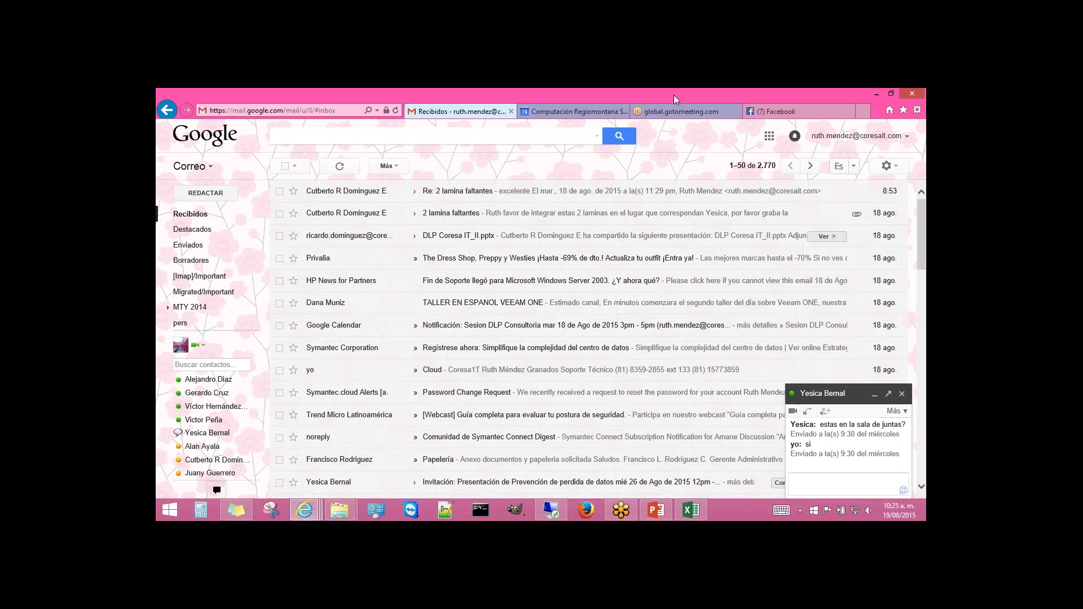
pyautogui.click(206, 193)
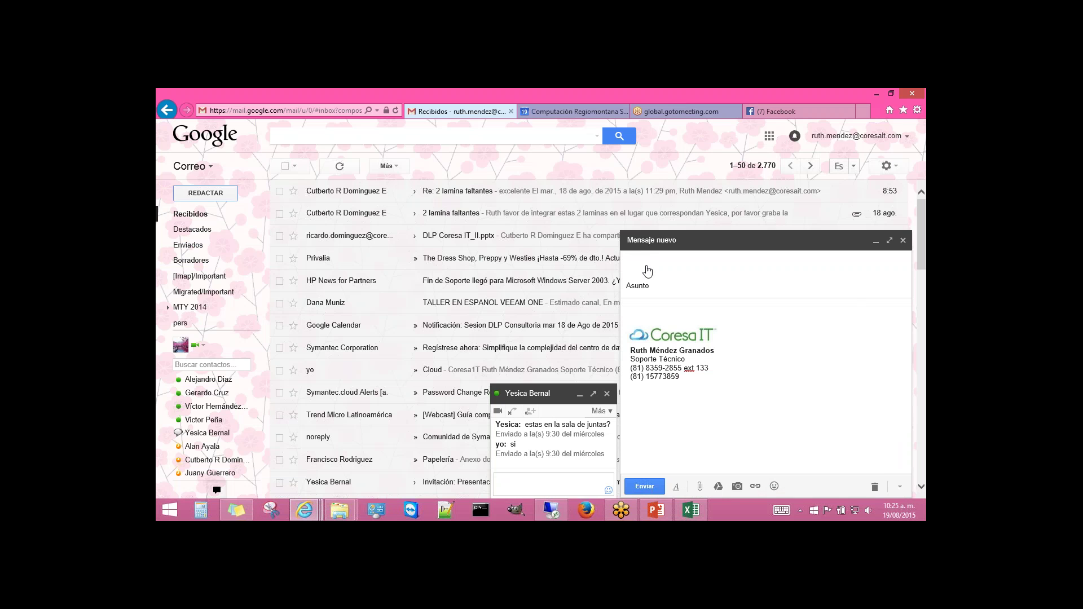
pyautogui.write('pin')
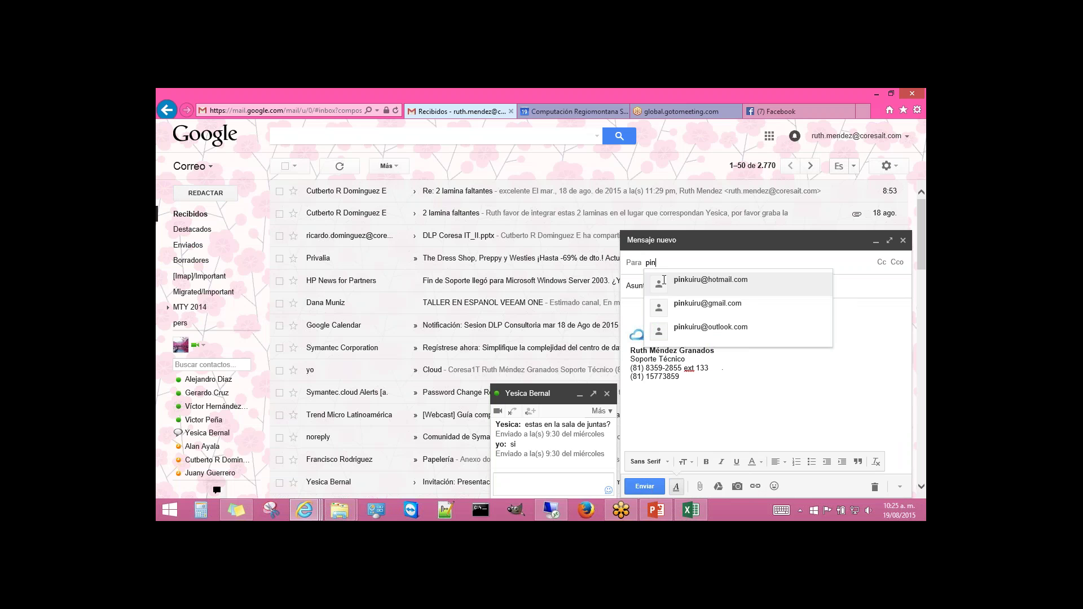
pyautogui.click(672, 284)
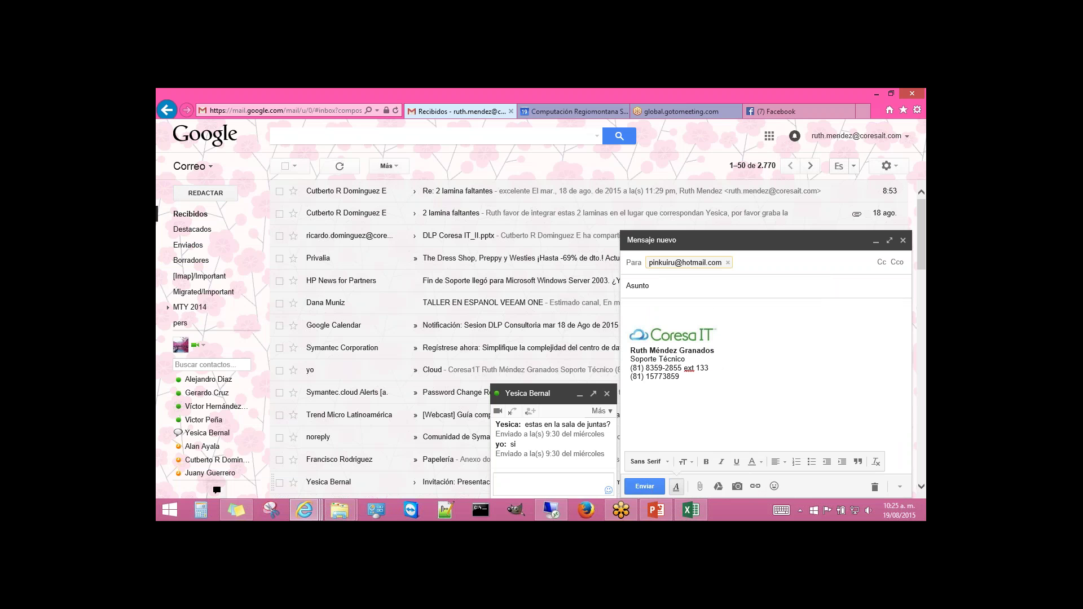
# Open the dos workbook from the Pruebas endpoint folder, examine the Visa card numbers in A3:A7 and close it.
pyautogui.click(340, 510)
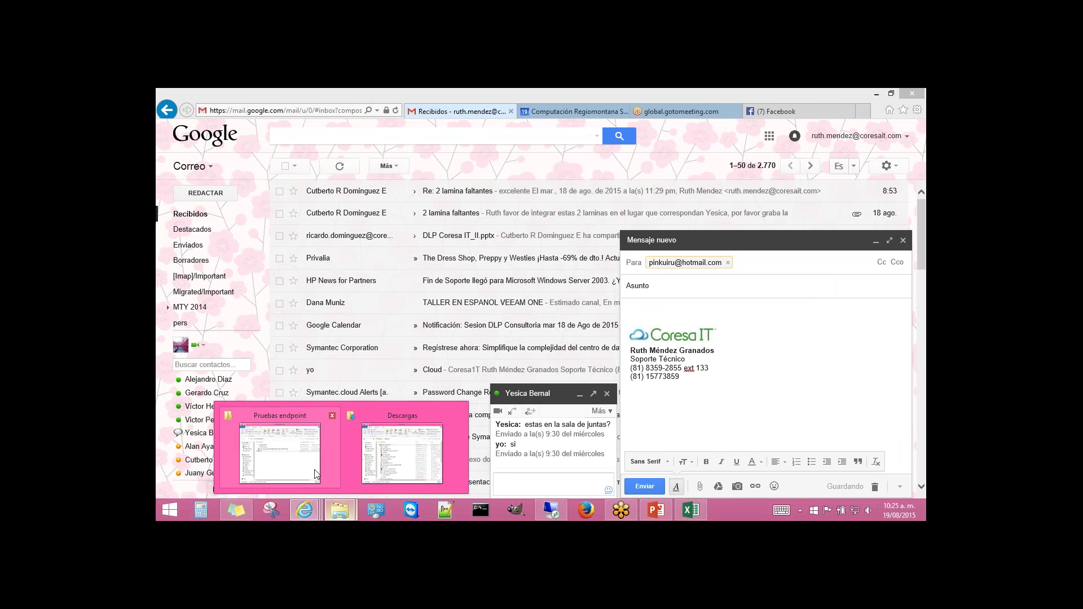
pyautogui.click(279, 452)
pyautogui.press('Return')
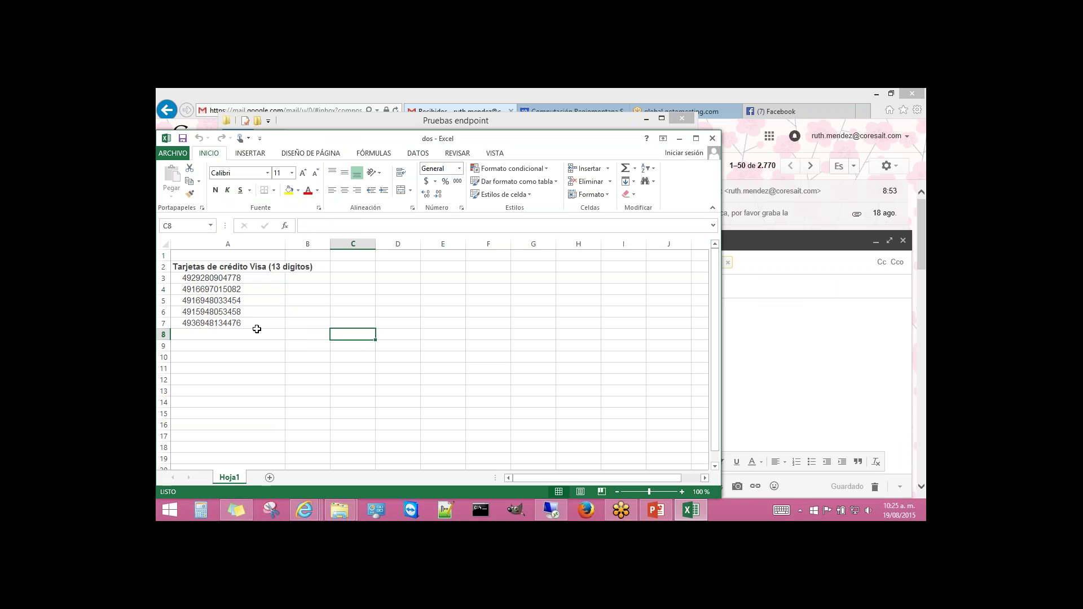
pyautogui.moveTo(256, 324); pyautogui.dragTo(254, 278)
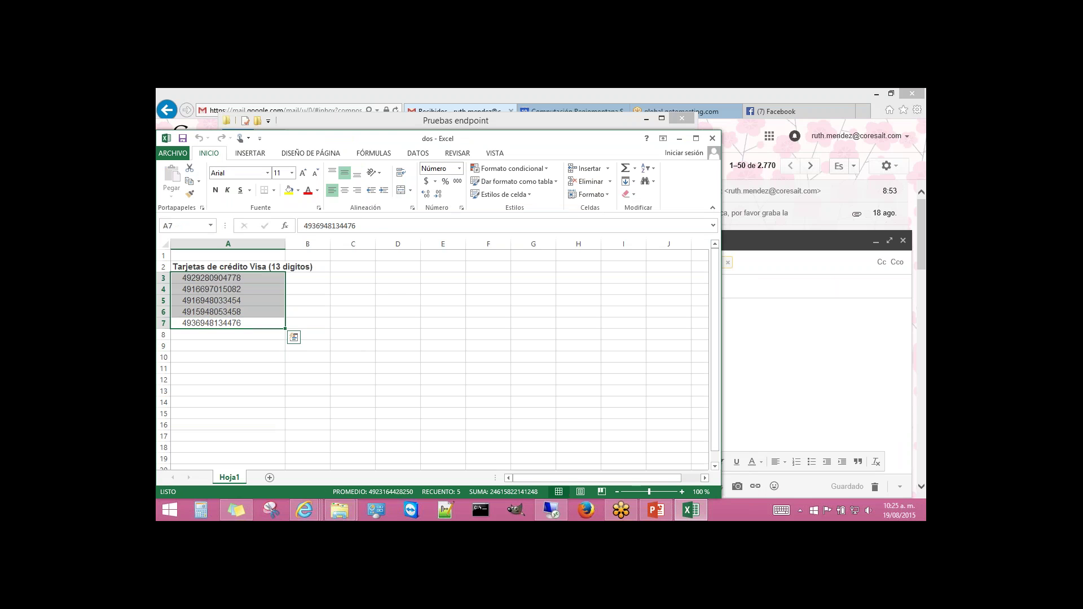
pyautogui.click(423, 356)
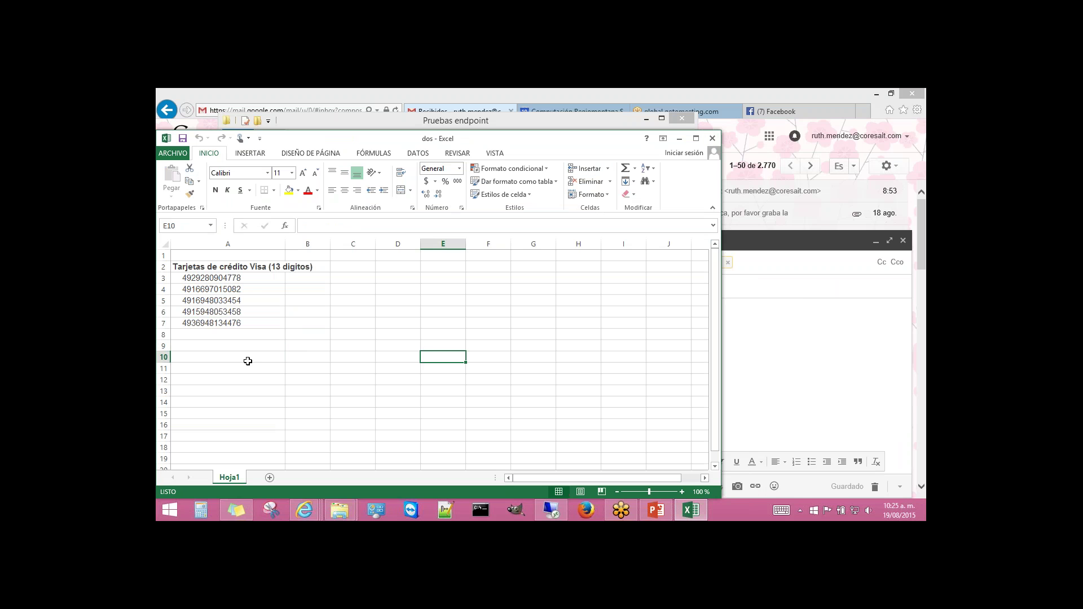
pyautogui.moveTo(239, 278); pyautogui.dragTo(239, 321)
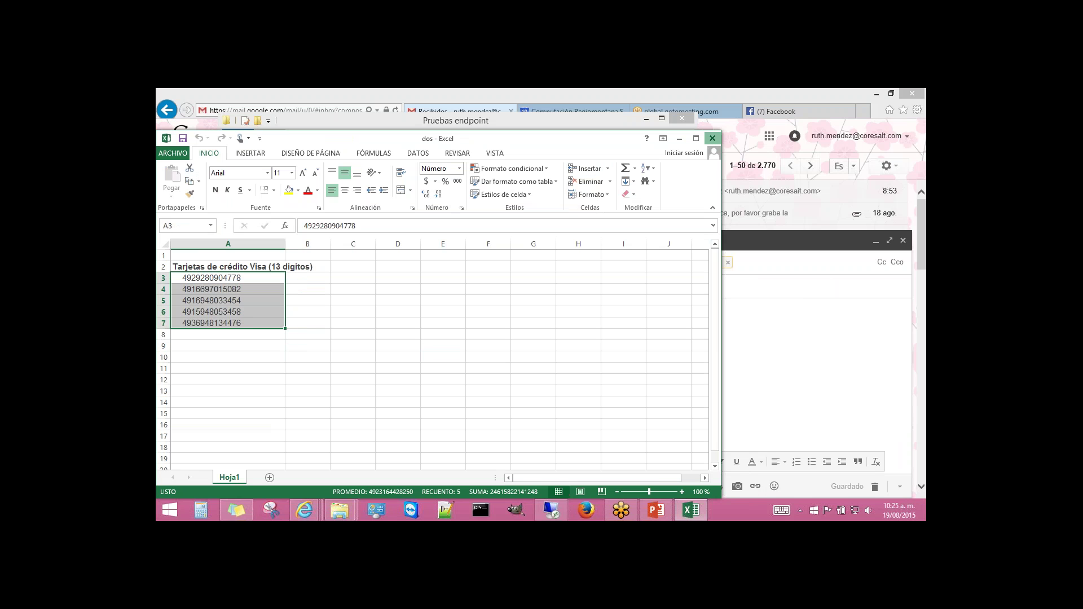
pyautogui.click(713, 139)
# Set the message subject to "Prueba 2 correo", attach dos.xlsx from the Pruebas endpoint folder and send the e-mail.
pyautogui.click(656, 287)
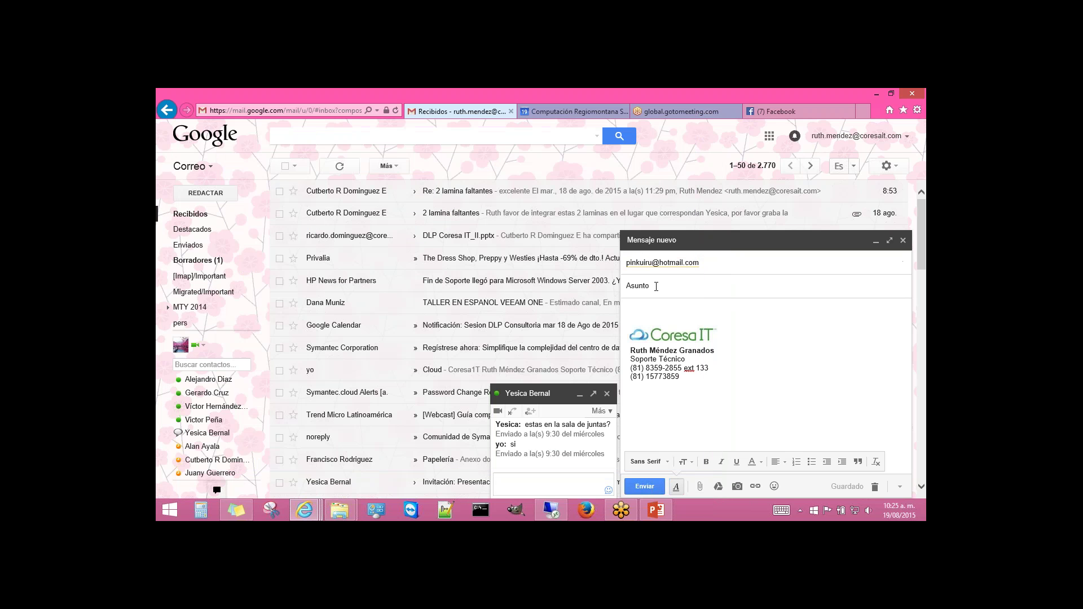
pyautogui.write('Prueba 2 correo')
pyautogui.click(701, 486)
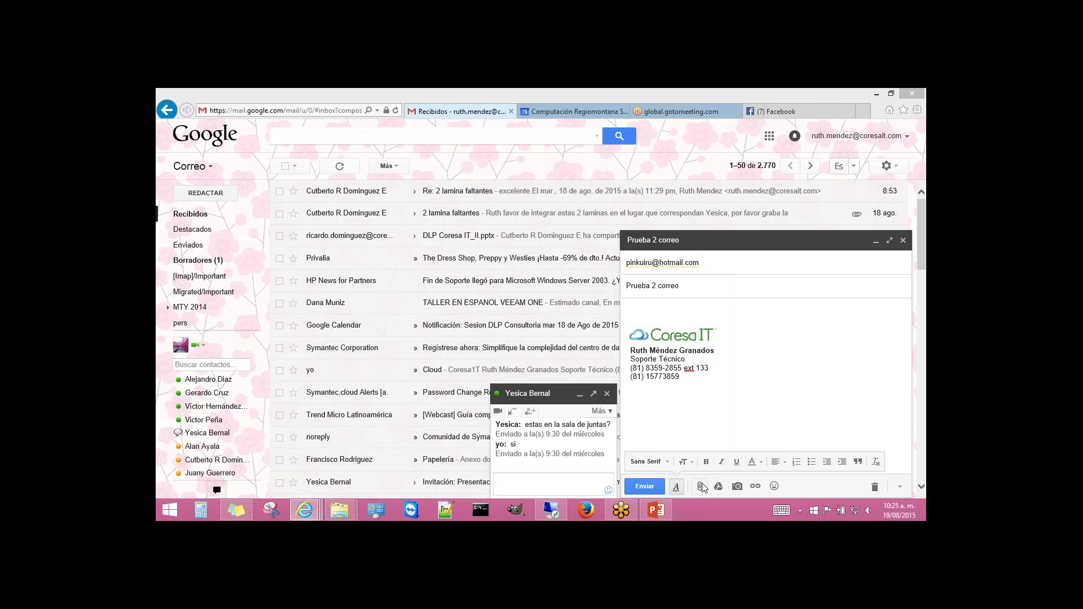
pyautogui.click(286, 203)
pyautogui.click(445, 341)
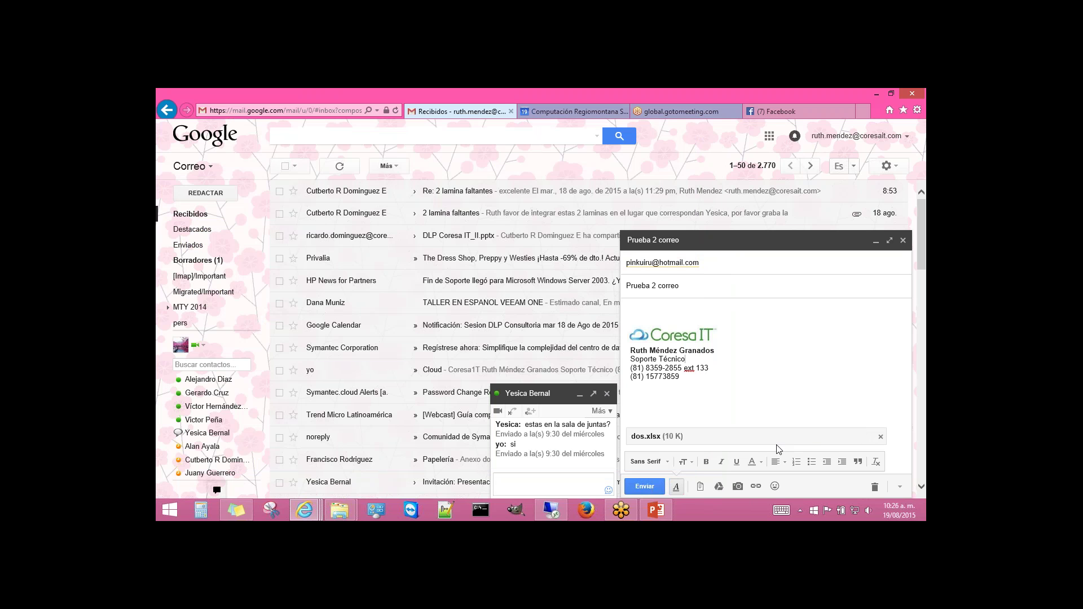
pyautogui.click(646, 487)
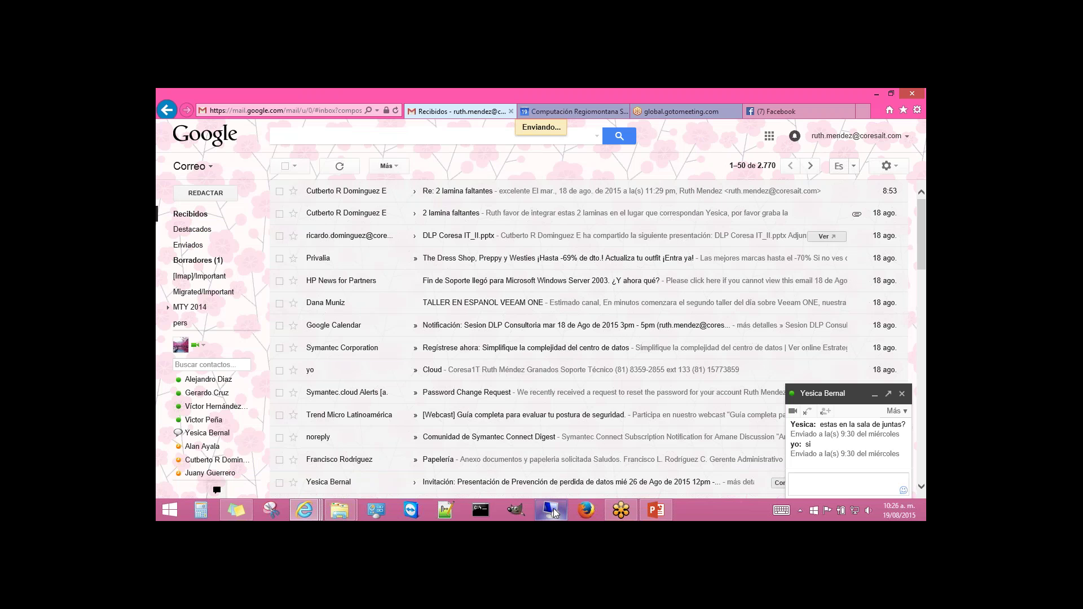
# Switch to the Symantec Data Loss Prevention console and list the new Endpoint incidents.
pyautogui.moveTo(551, 510)
pyautogui.click(545, 458)
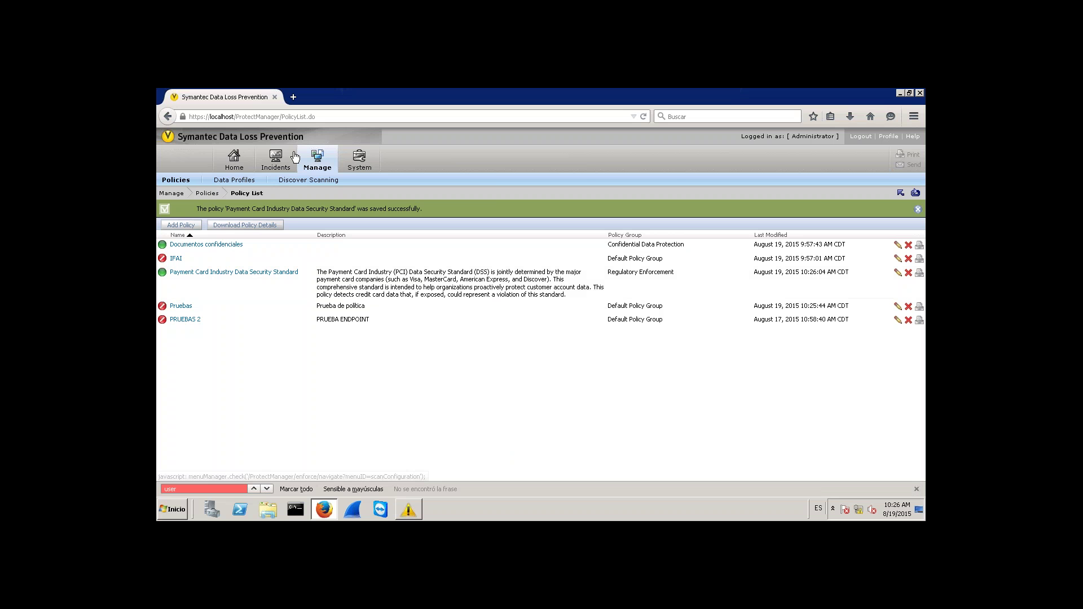
pyautogui.click(280, 179)
pyautogui.moveTo(279, 163)
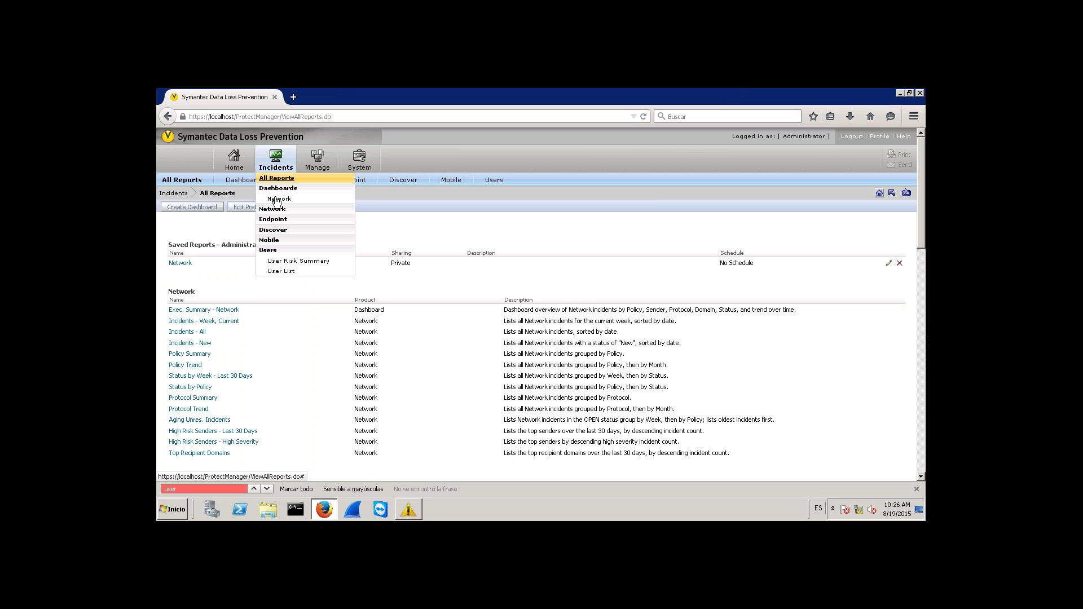
pyautogui.click(282, 225)
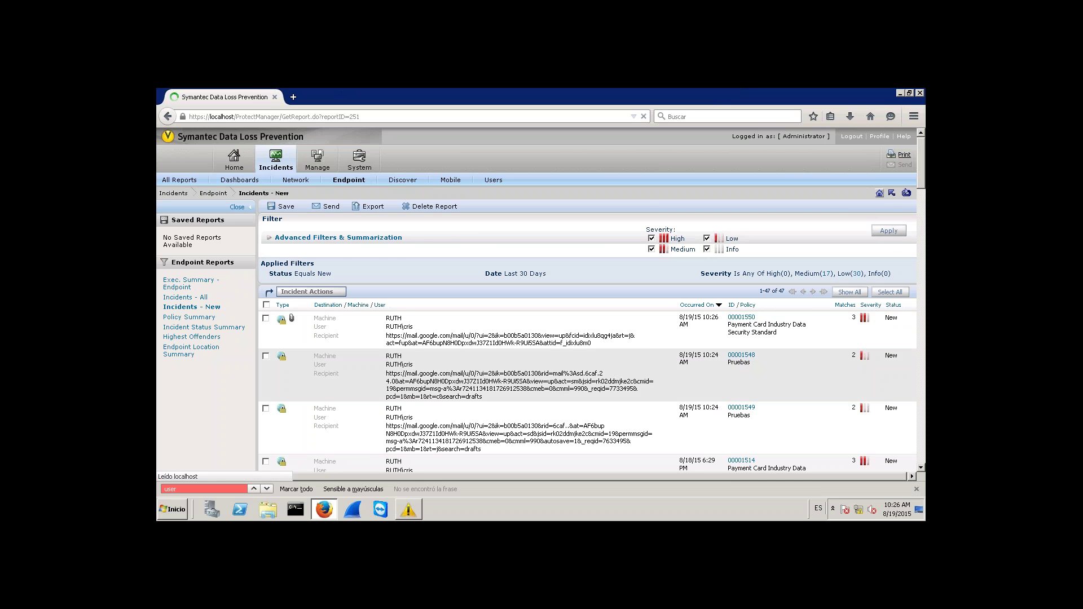
# Review the matches and details of the newest Gmail incident under the Payment Card Industry policy, and return to the incident list.
pyautogui.click(592, 340)
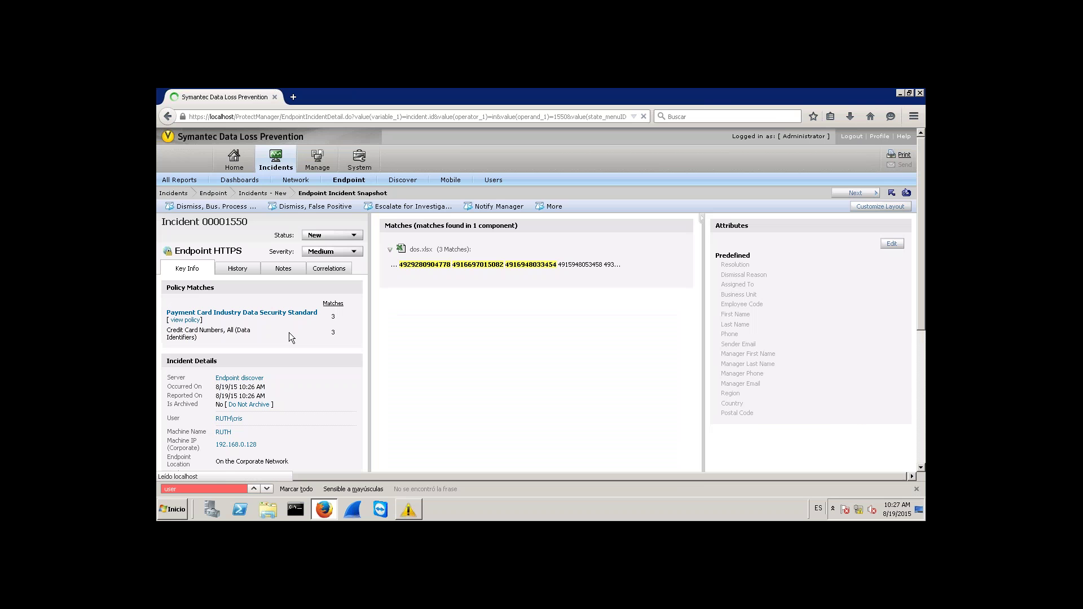
pyautogui.scroll(-2, 290, 333)
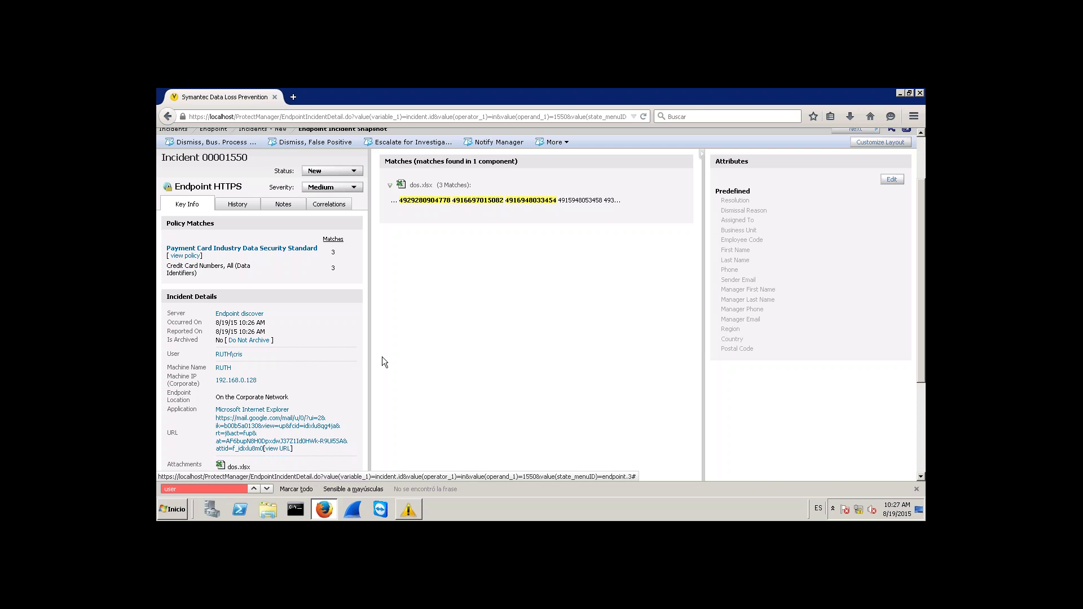
pyautogui.scroll(-4, 381, 356)
pyautogui.scroll(6, 625, 361)
pyautogui.click(891, 194)
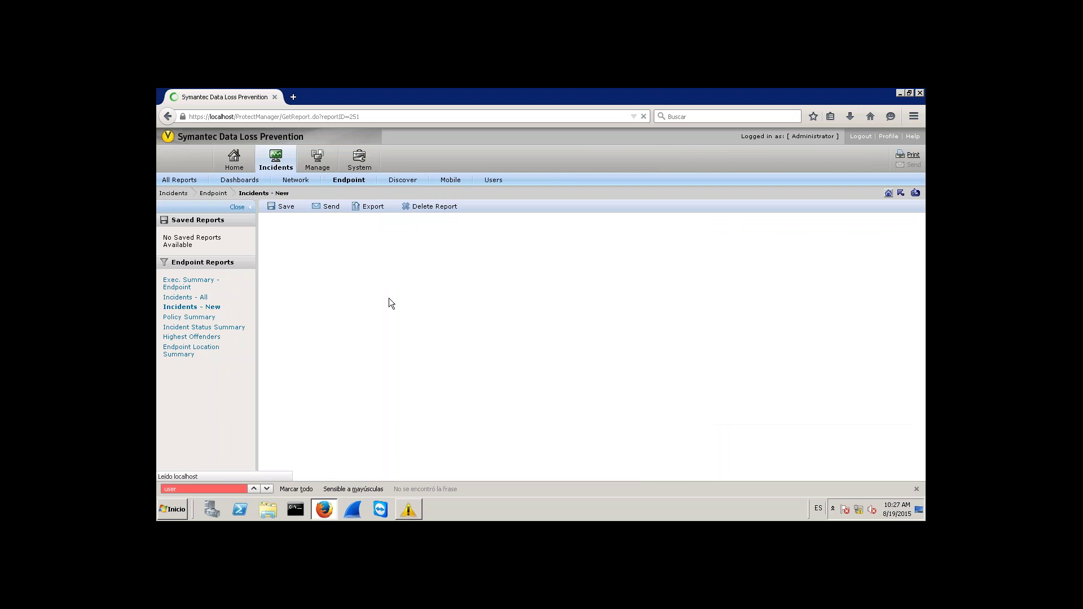
# Leave the remote session and place a Este equipo window beside the Pruebas endpoint folder on the local desktop.
pyautogui.moveTo(644, 94)
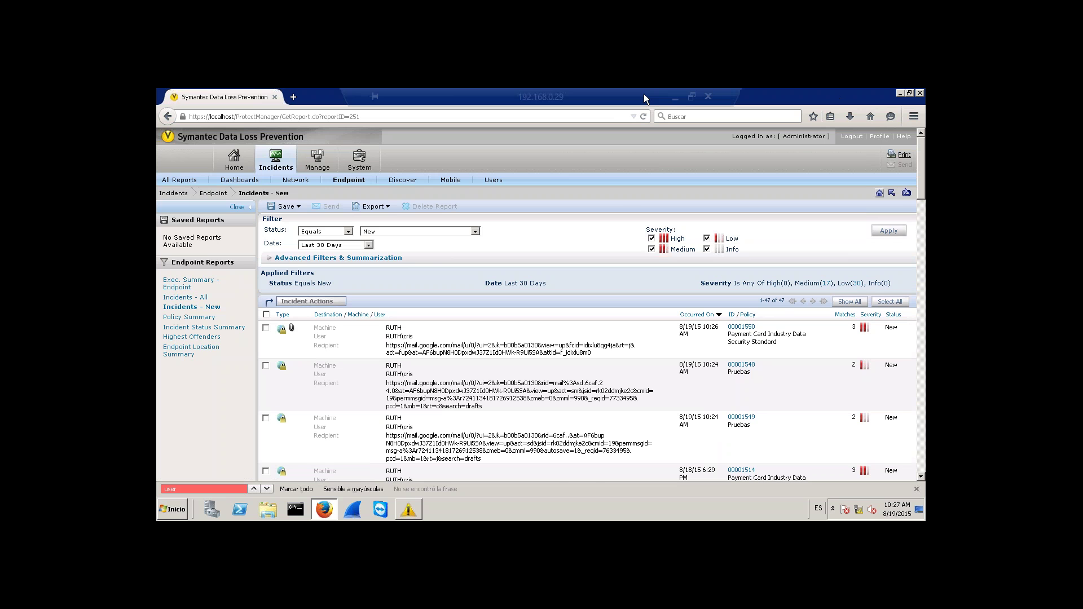
pyautogui.click(676, 97)
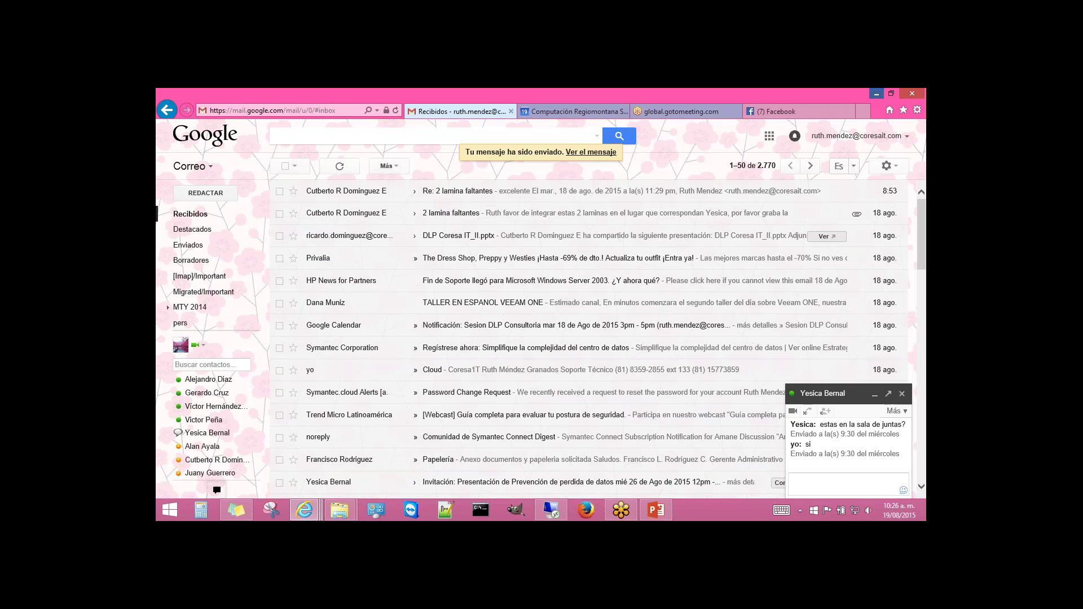
pyautogui.hotkey('alt', 'Tab')
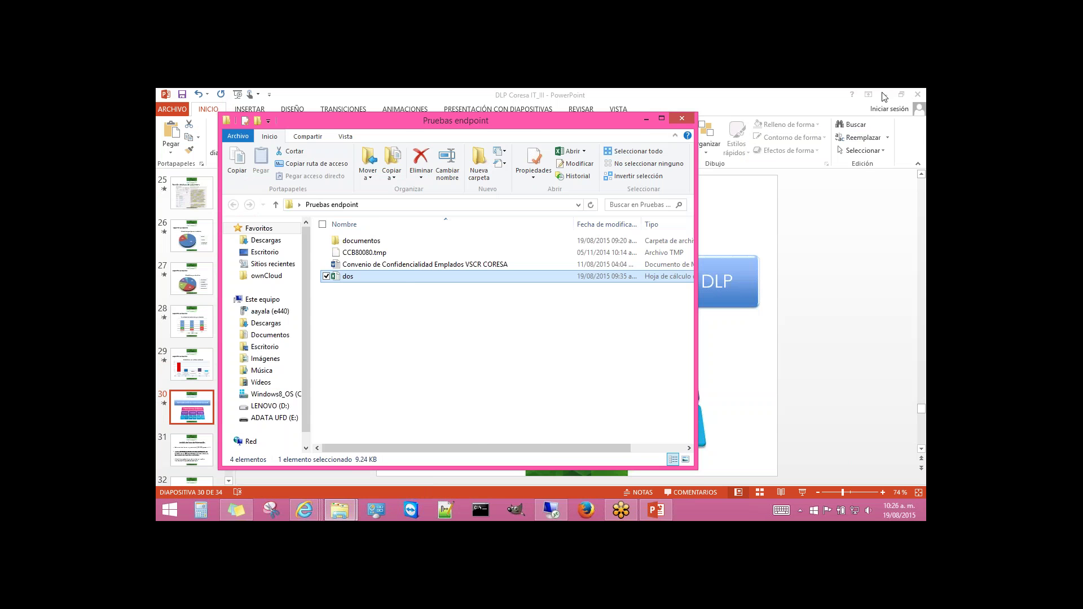
pyautogui.click(919, 464)
pyautogui.click(657, 510)
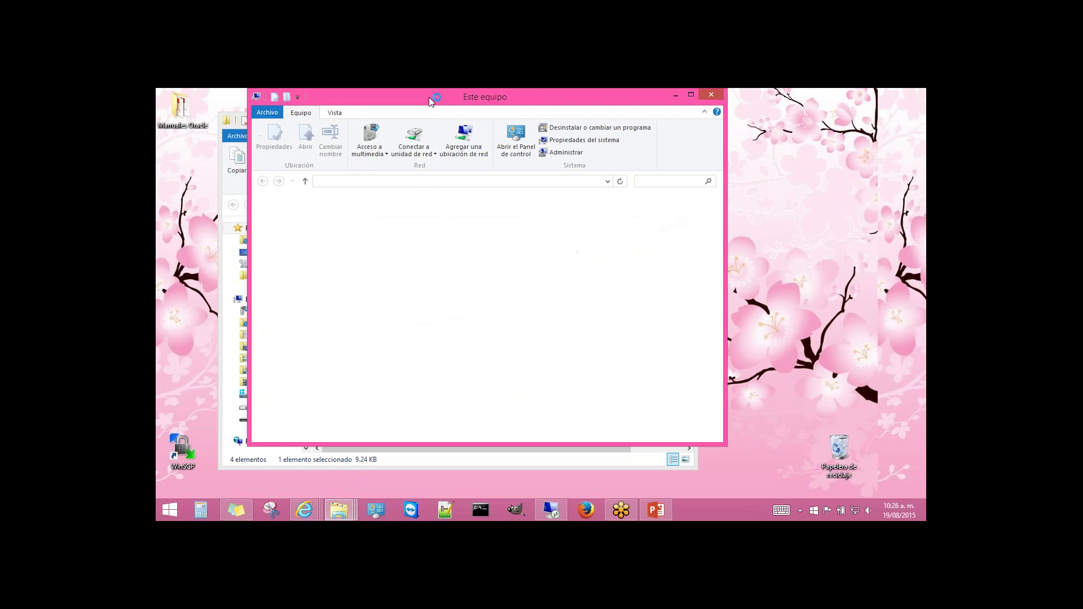
pyautogui.moveTo(416, 97); pyautogui.dragTo(633, 133)
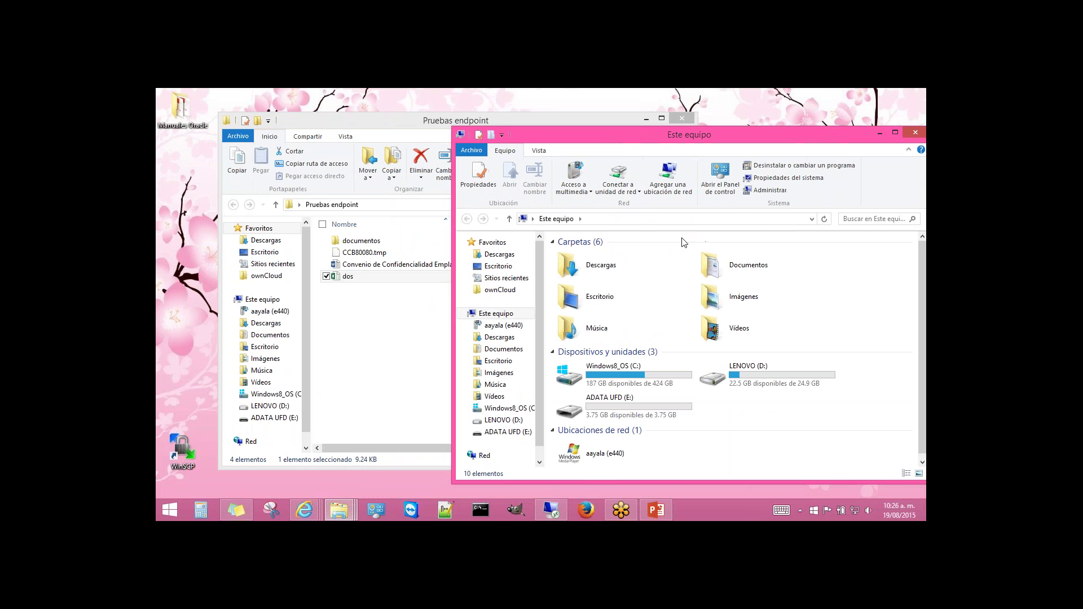
# Open the ADATA UFD (E:) drive and copy the dos workbook from the Pruebas endpoint folder onto it.
pyautogui.click(662, 404)
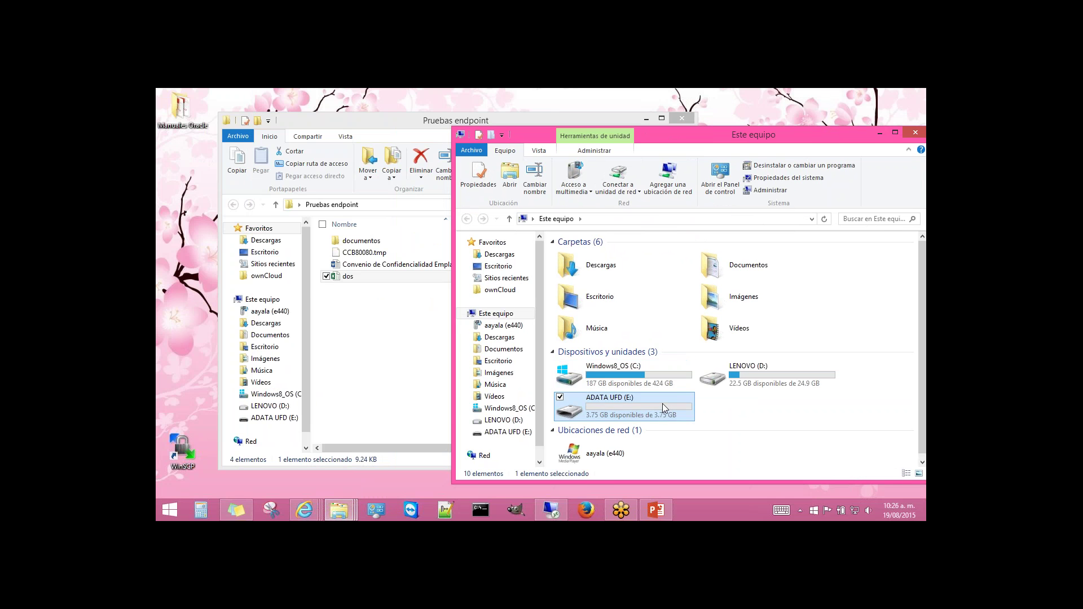
pyautogui.doubleClick(662, 404)
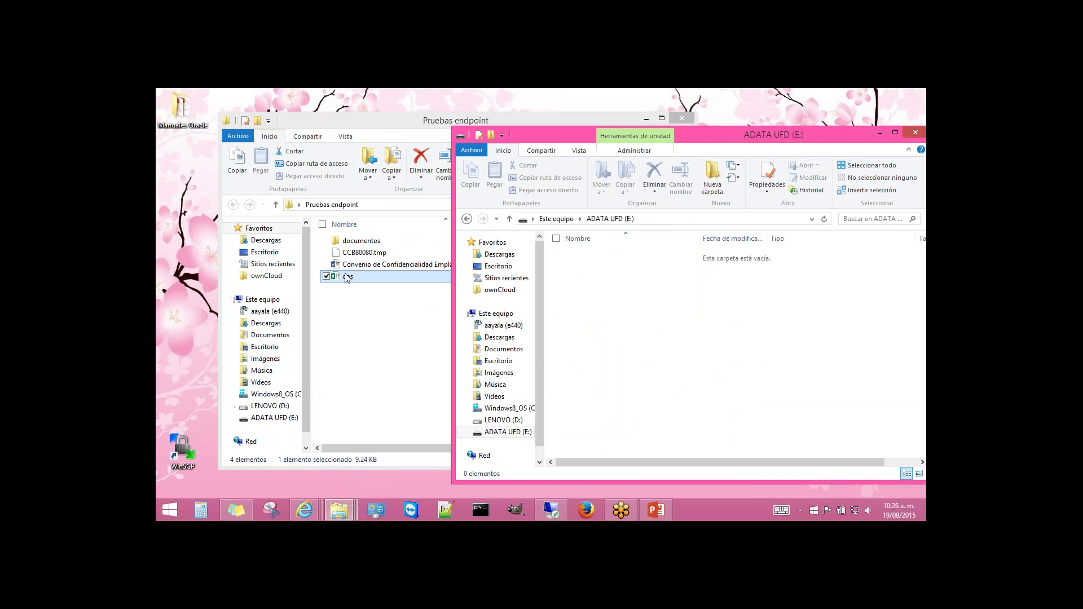
pyautogui.moveTo(346, 277); pyautogui.dragTo(617, 328)
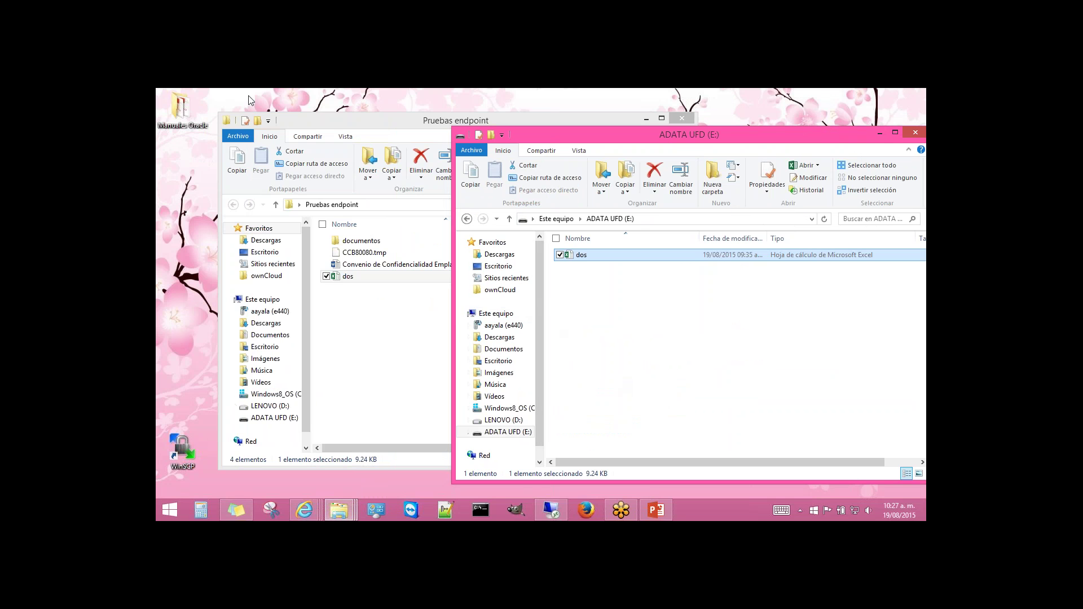
# Switch to the Data Loss Prevention console, refresh the new Endpoint incidents and review the removable storage incident for dos.xlsx.
pyautogui.moveTo(544, 505)
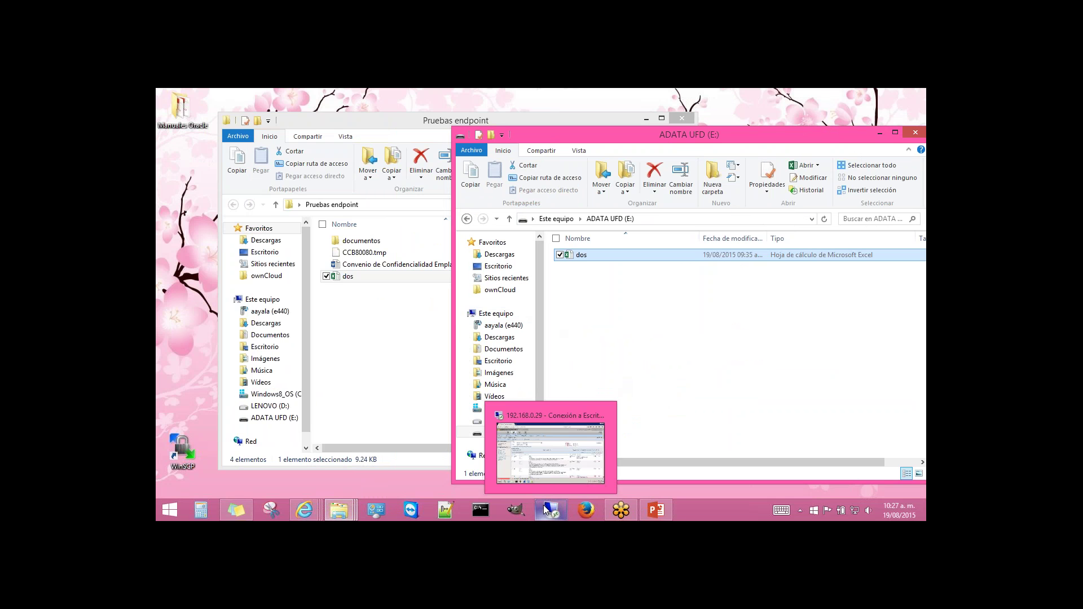
pyautogui.click(541, 449)
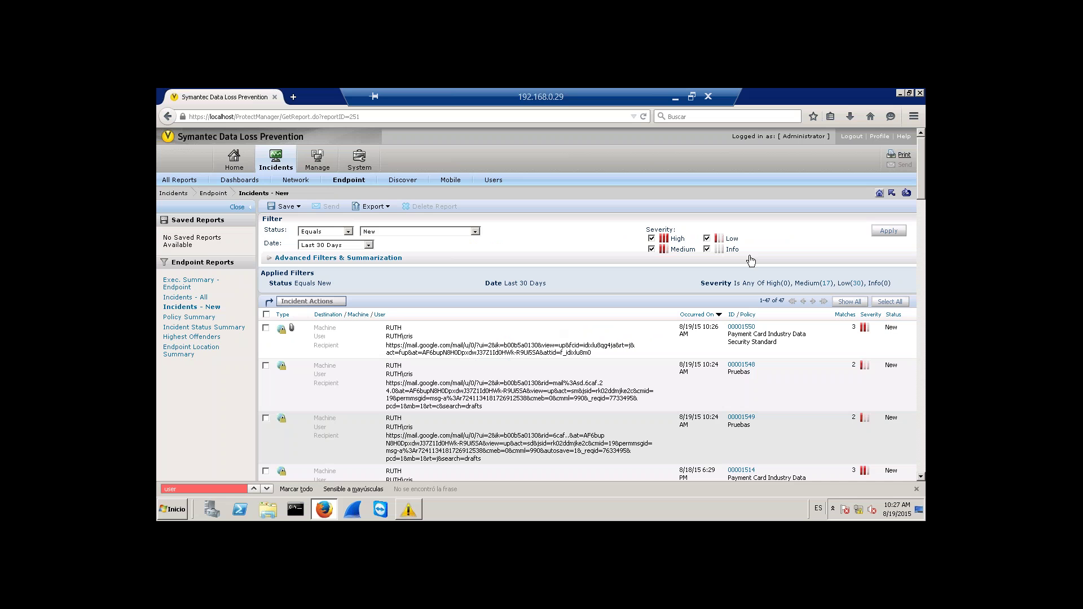
pyautogui.click(906, 194)
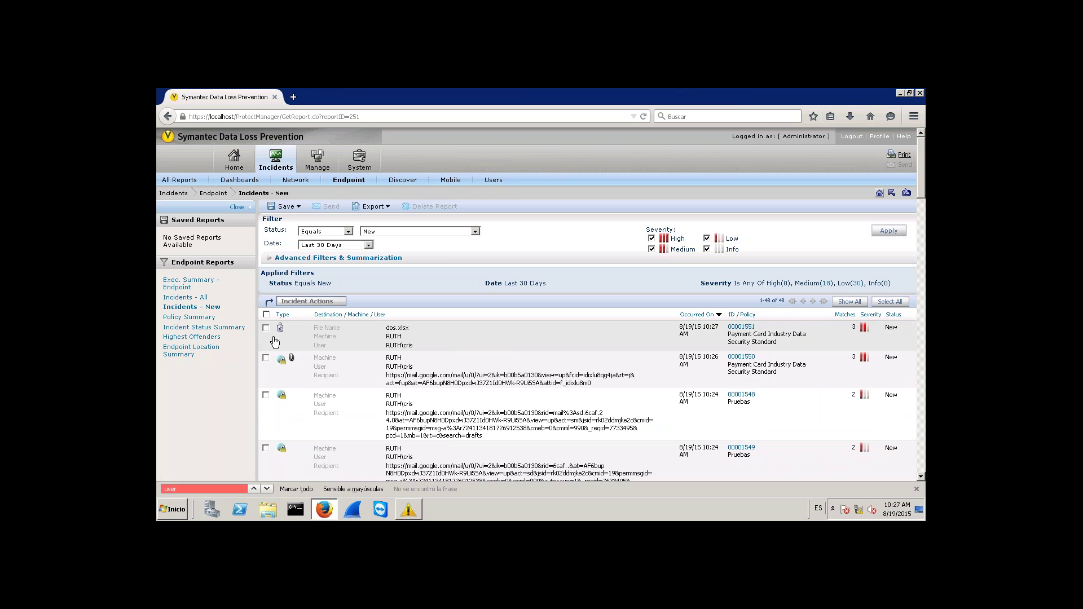
pyautogui.click(500, 341)
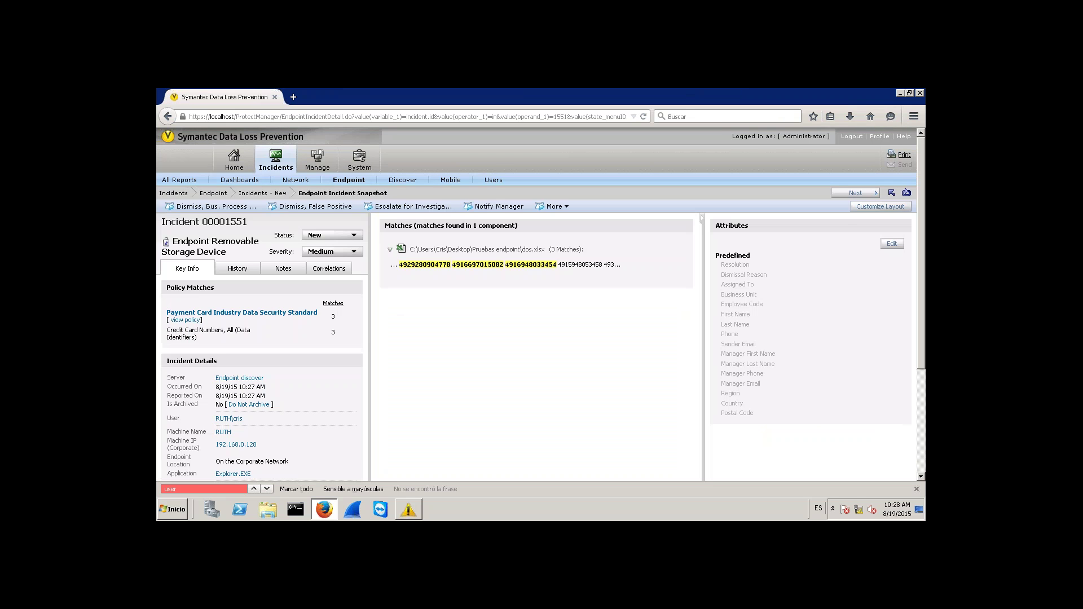
pyautogui.scroll(-2, 540, 304)
pyautogui.scroll(-2, 473, 350)
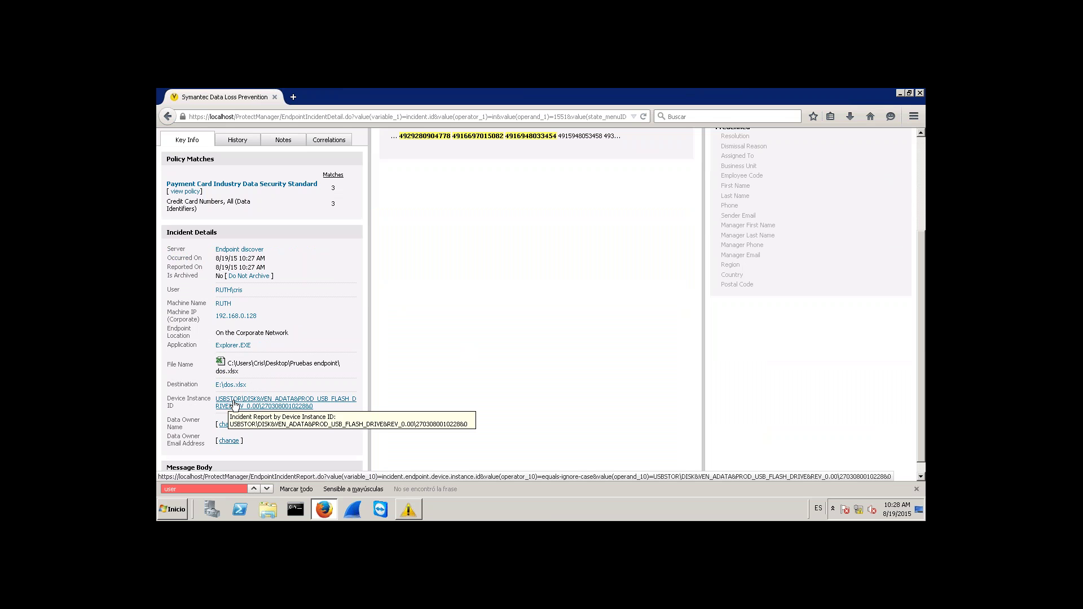
pyautogui.scroll(4, 483, 404)
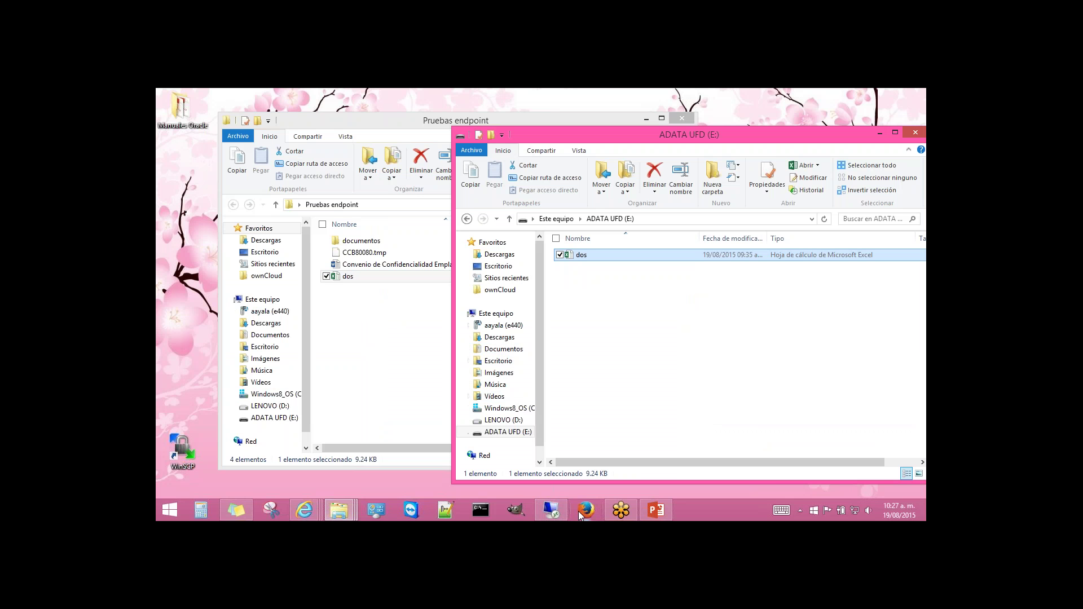
# Switch to Facebook and send dos.xlsx from the Pruebas endpoint folder as an attachment in the open chat.
pyautogui.moveTo(308, 516)
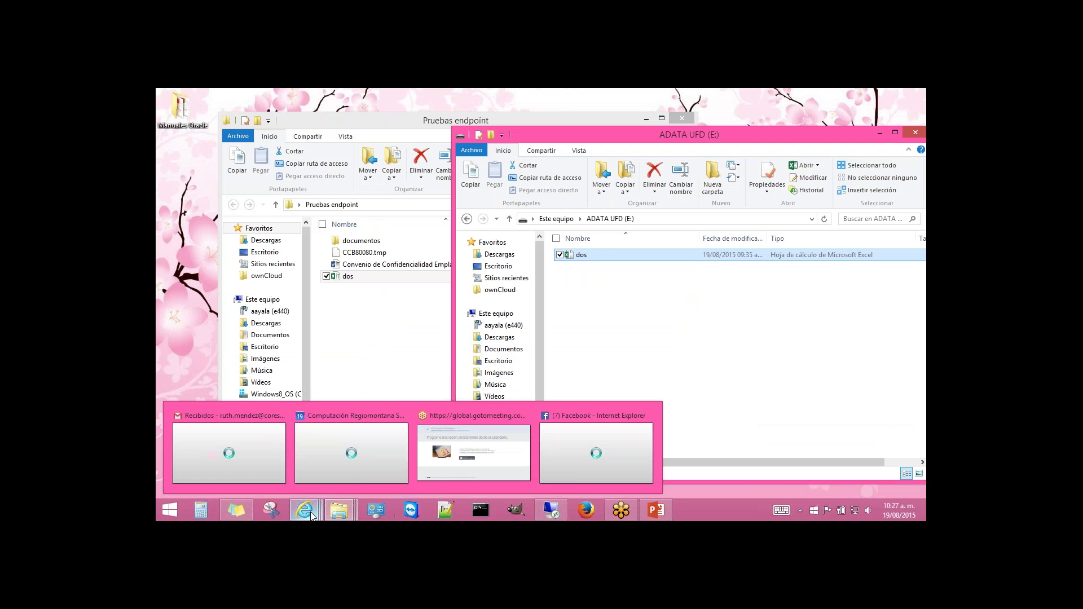
pyautogui.moveTo(256, 460)
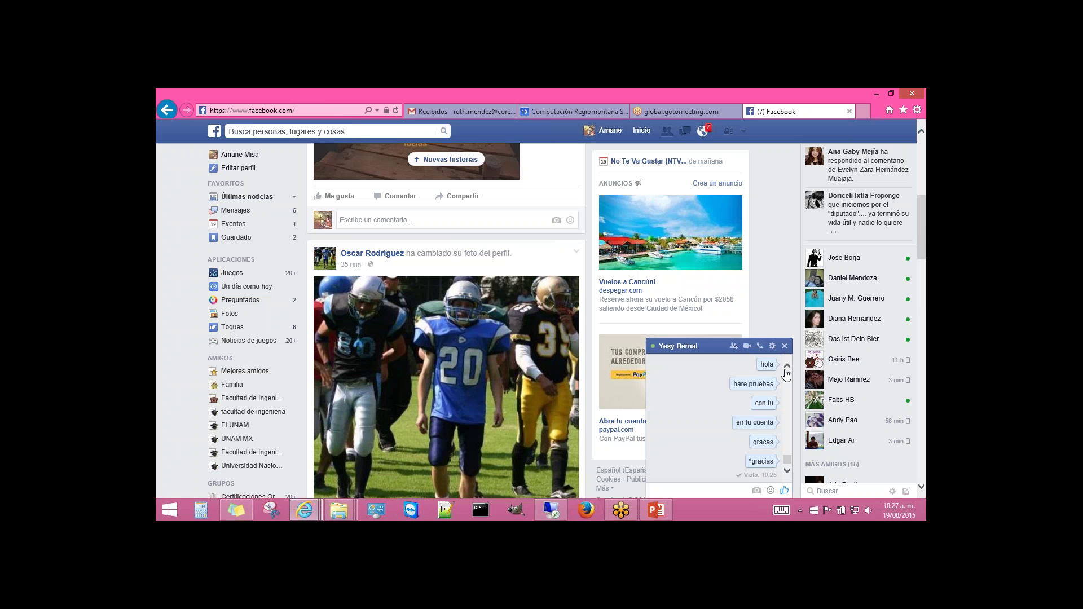
pyautogui.click(772, 345)
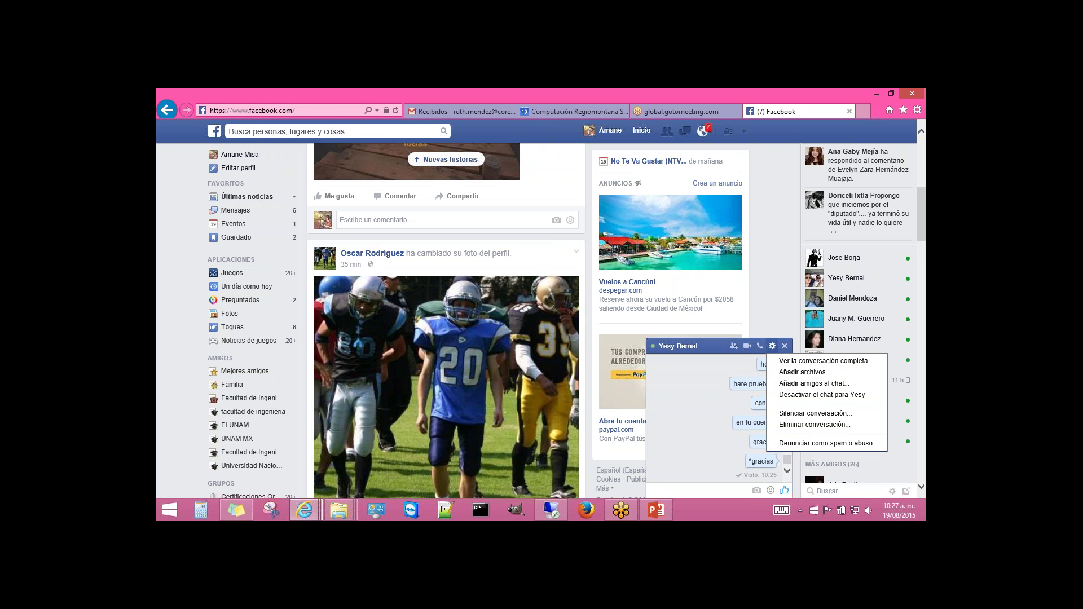
pyautogui.click(781, 373)
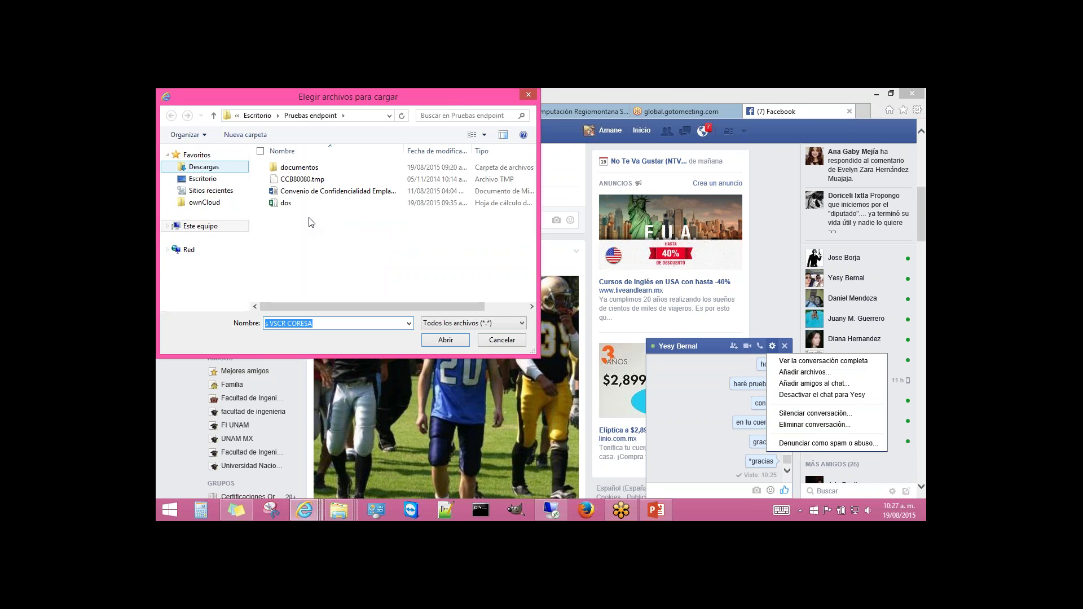
pyautogui.click(285, 204)
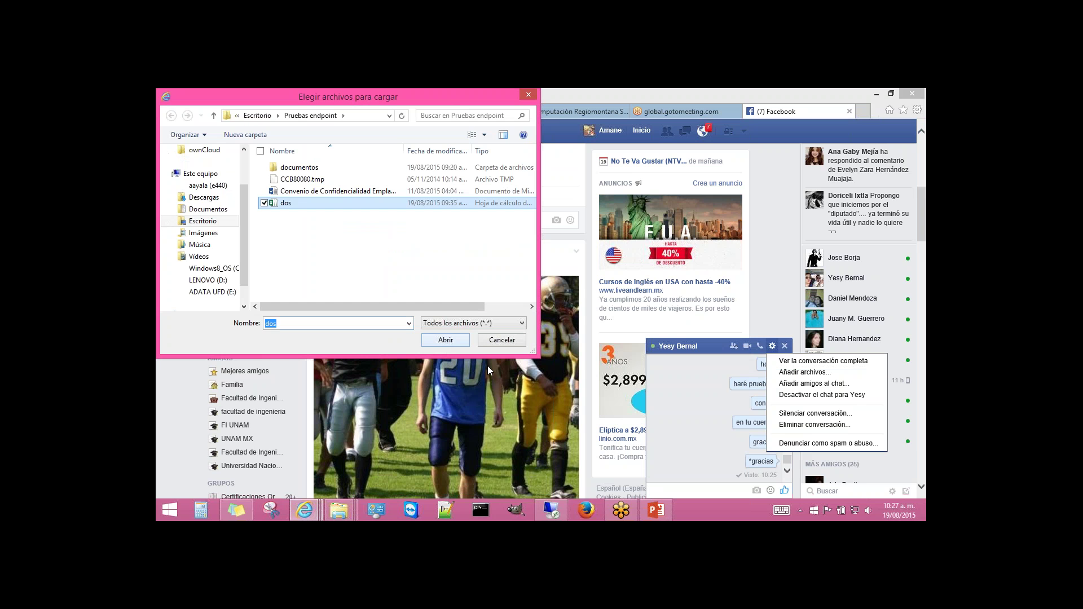
pyautogui.click(444, 340)
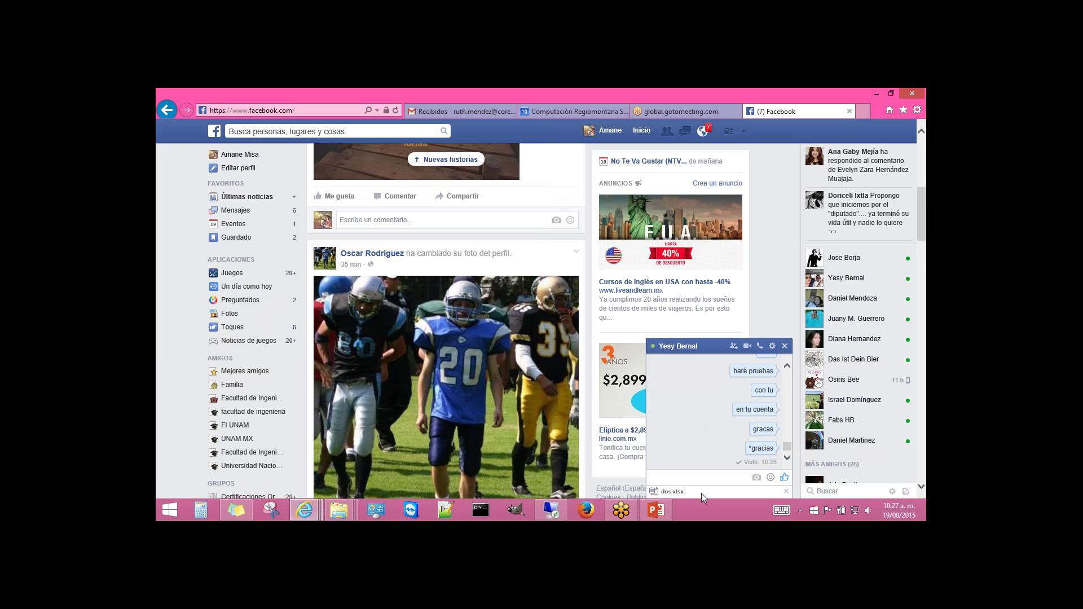
pyautogui.press('Return')
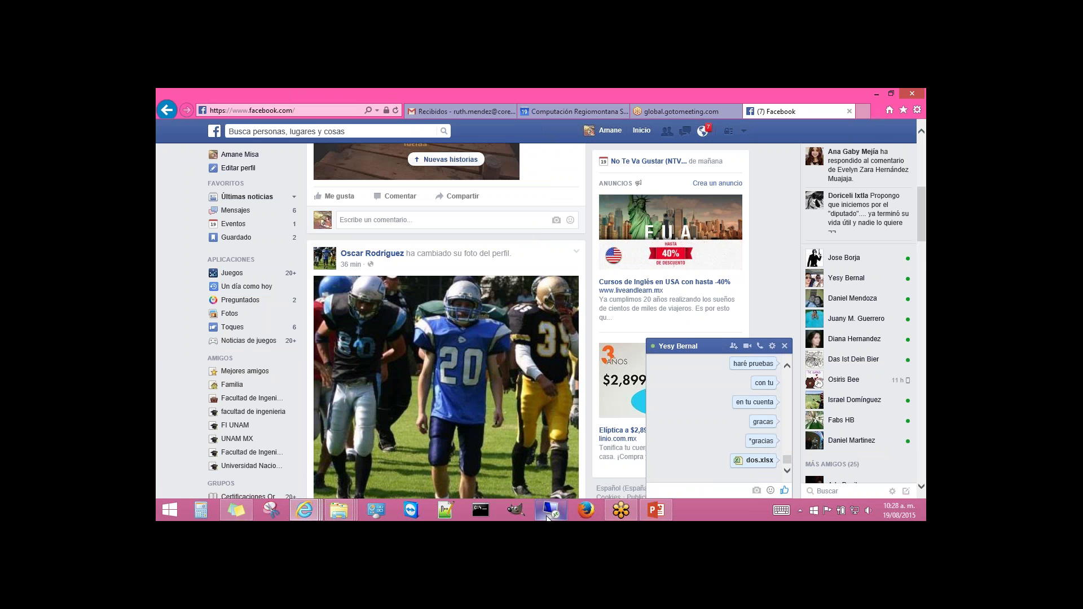
# Return to the Data Loss Prevention console and review the details of the new Endpoint incident for the Facebook upload of dos.xlsx.
pyautogui.moveTo(547, 516)
pyautogui.click(549, 481)
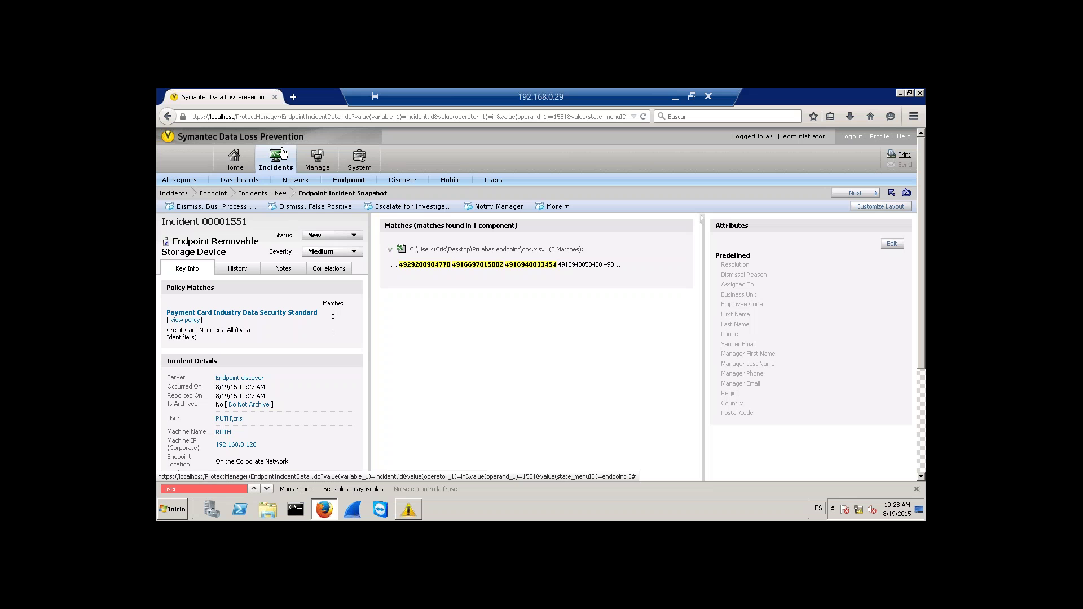
pyautogui.moveTo(282, 154)
pyautogui.click(273, 219)
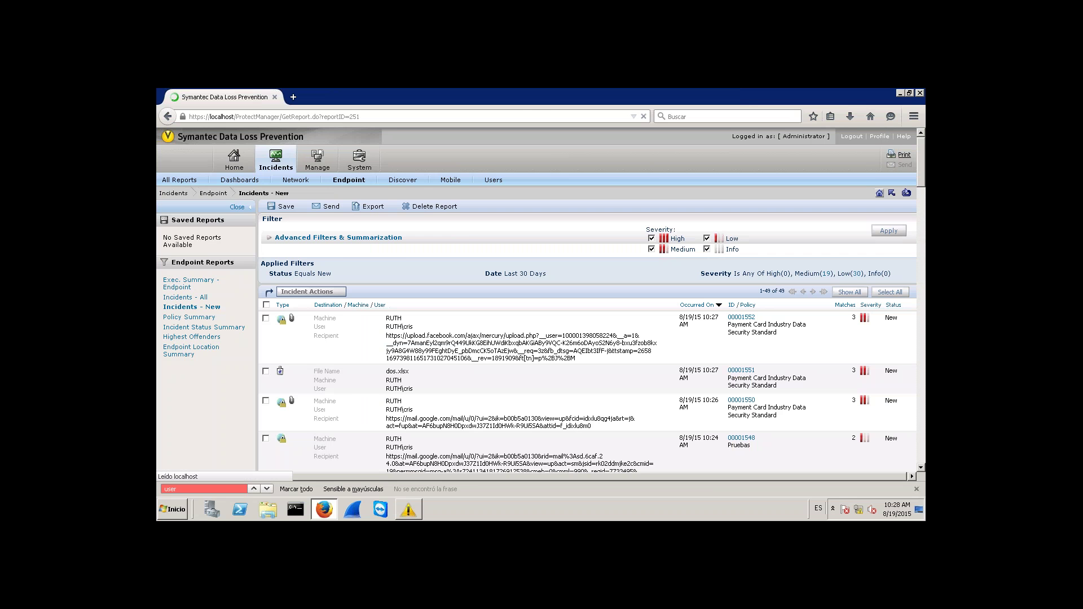
pyautogui.click(450, 364)
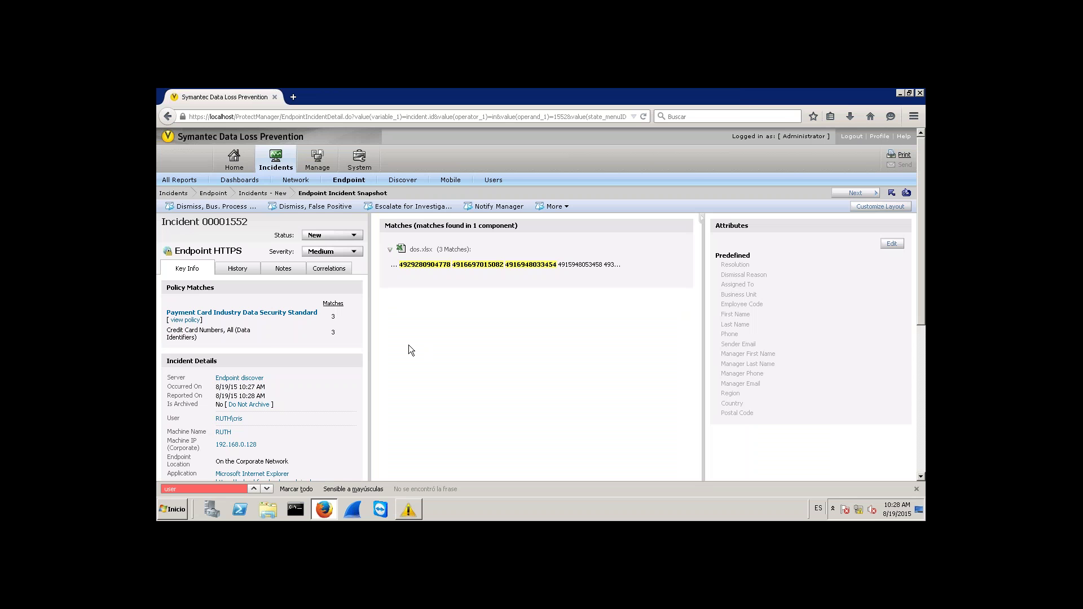
pyautogui.scroll(-4, 243, 384)
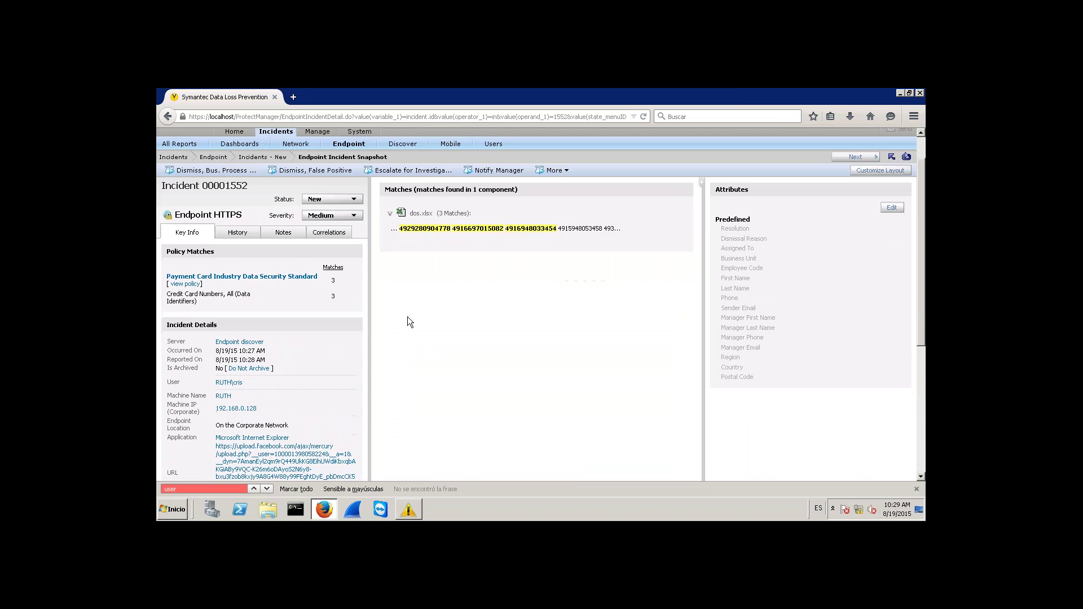
# Open the Documentos confidenciales policy from the policy list, look at its Documentación fiscal rule and leave the rule without saving changes.
pyautogui.scroll(4, 408, 316)
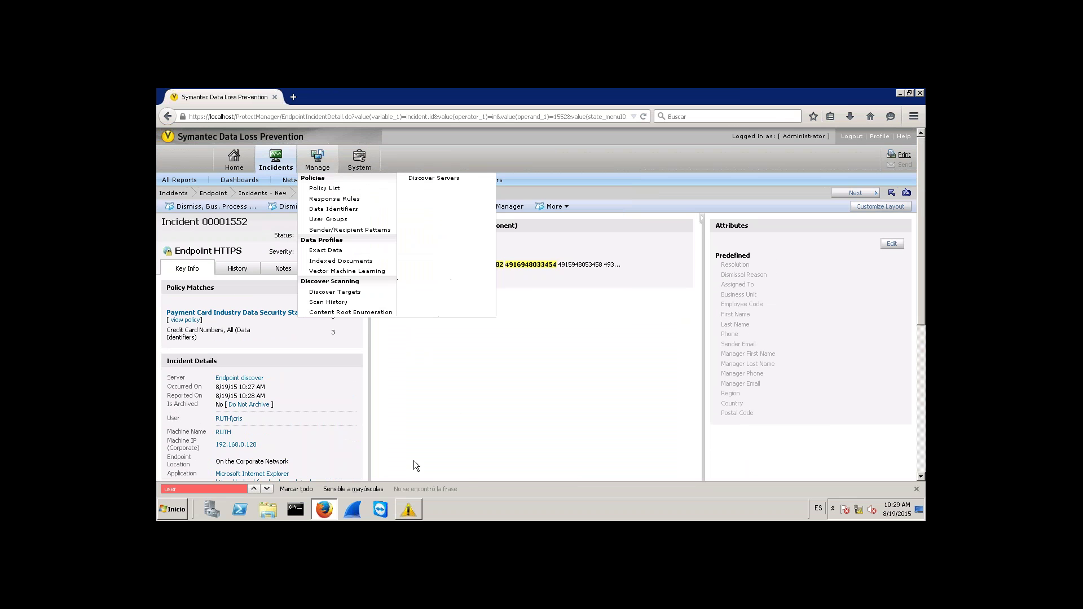
pyautogui.moveTo(319, 164)
pyautogui.click(326, 191)
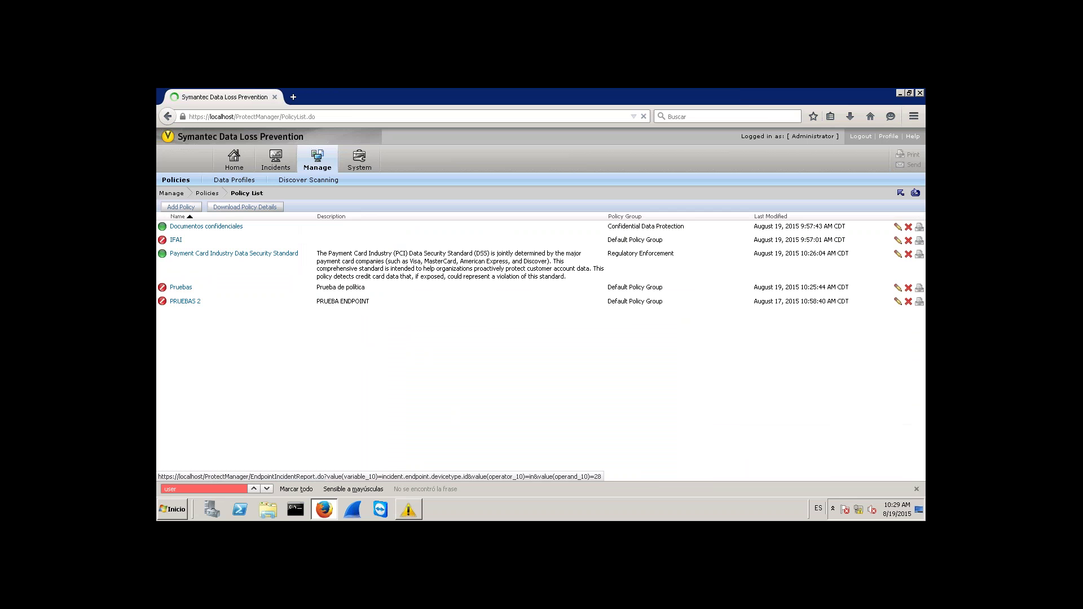
pyautogui.click(207, 226)
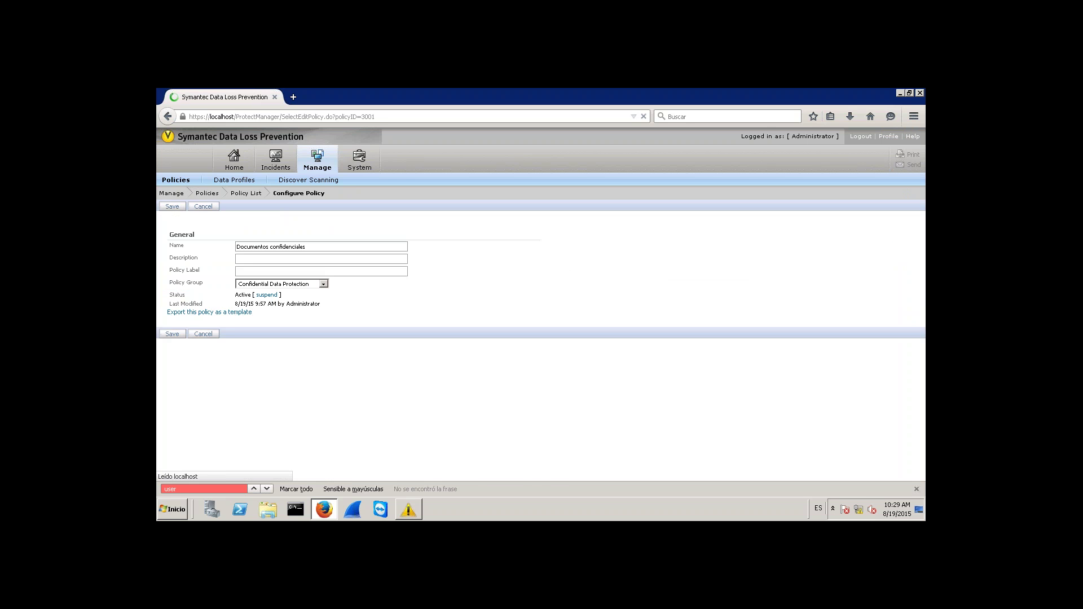
pyautogui.scroll(-5, 440, 336)
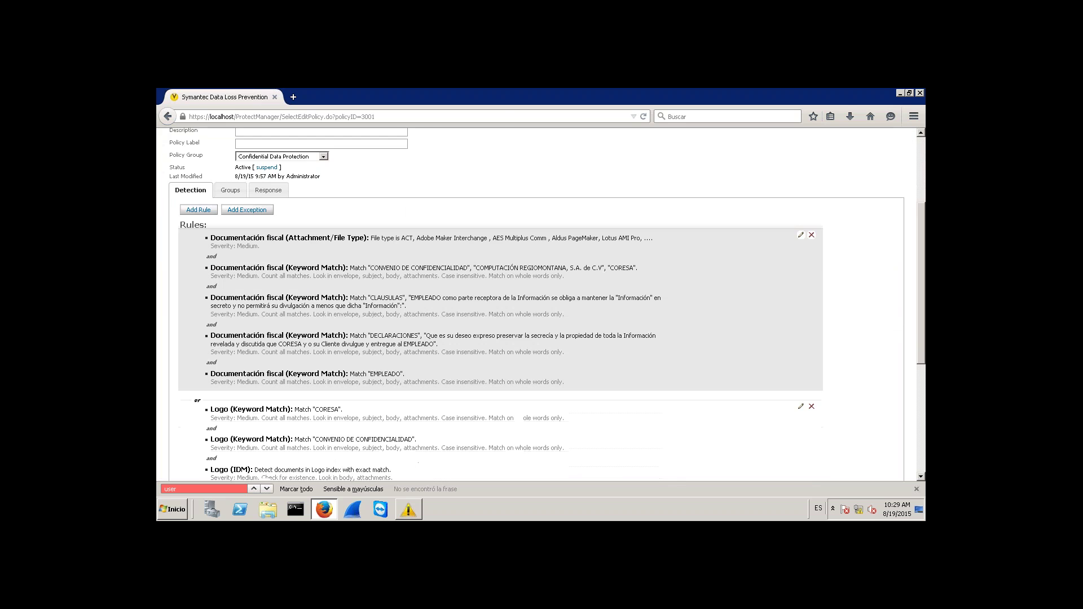
pyautogui.click(280, 246)
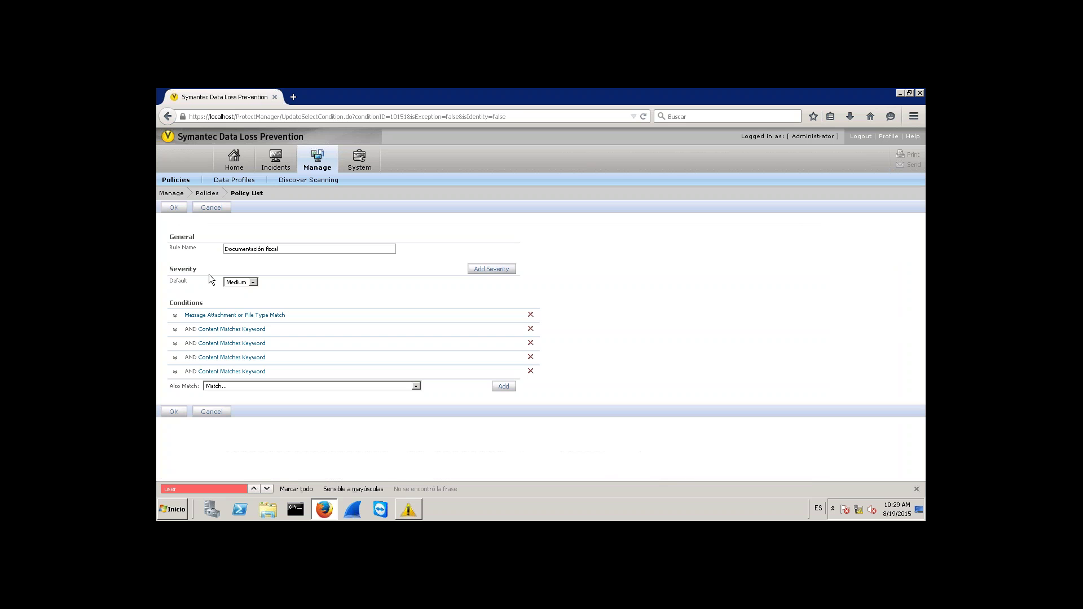
pyautogui.click(220, 208)
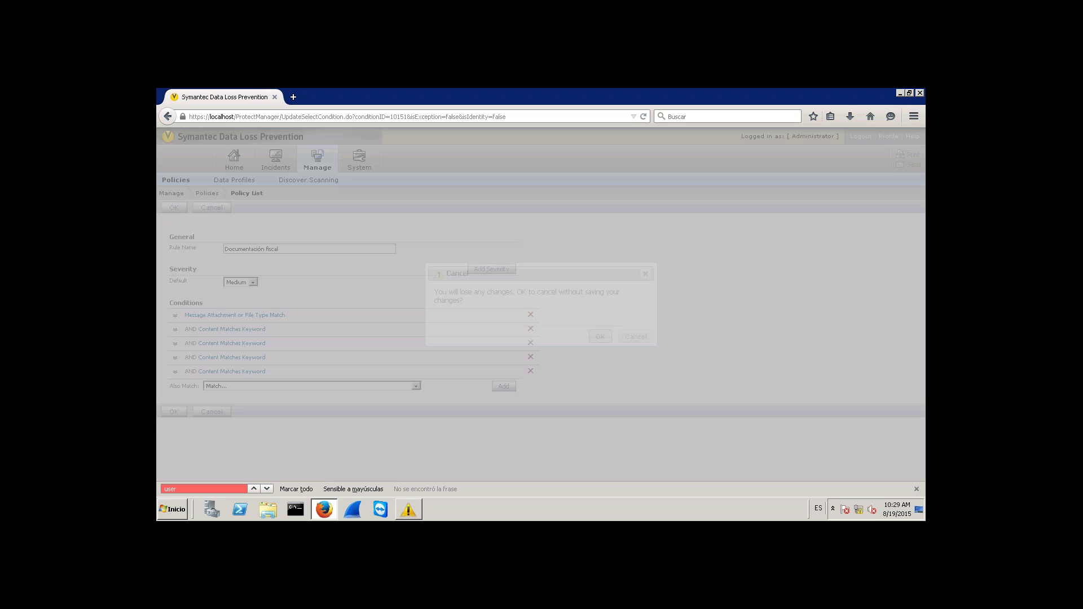
pyautogui.press('Return')
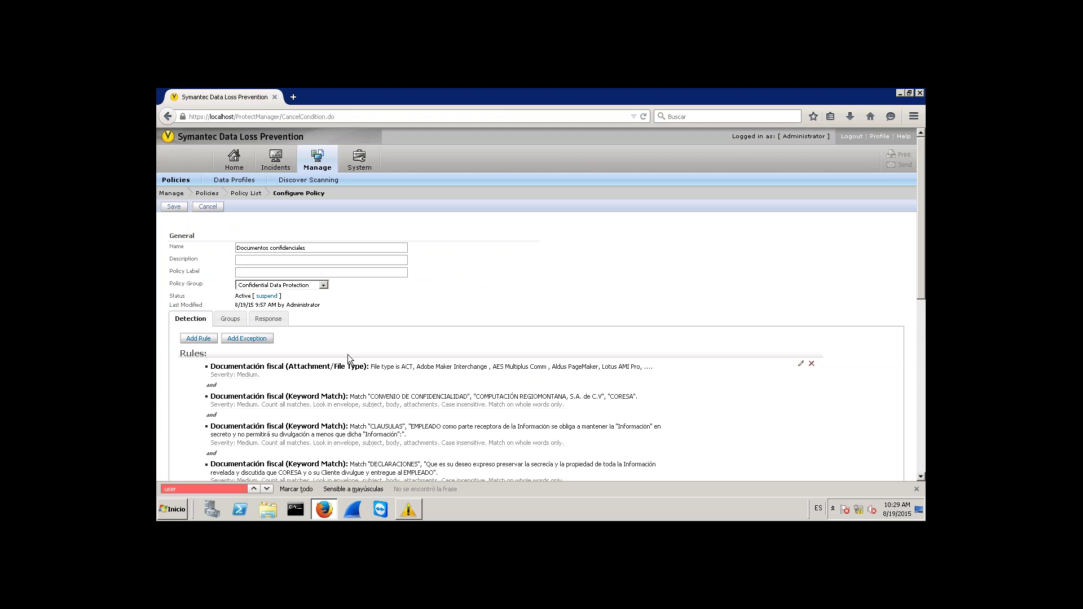
# Examine the file type condition of the Documentación fiscal rule, leave the rule without changes and save the Documentos confidenciales policy.
pyautogui.scroll(-4, 347, 354)
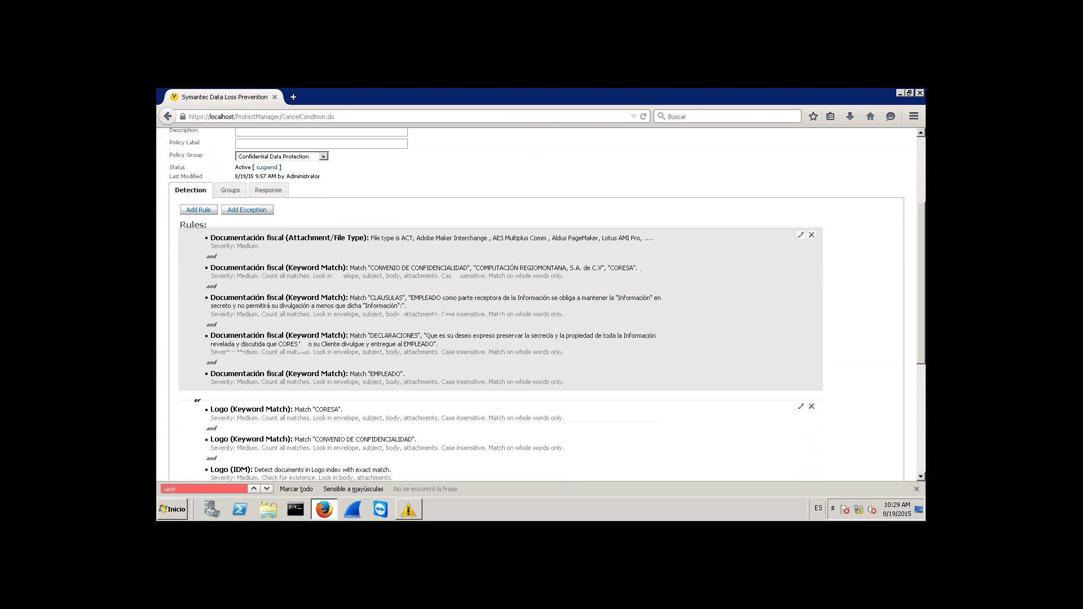
pyautogui.click(326, 249)
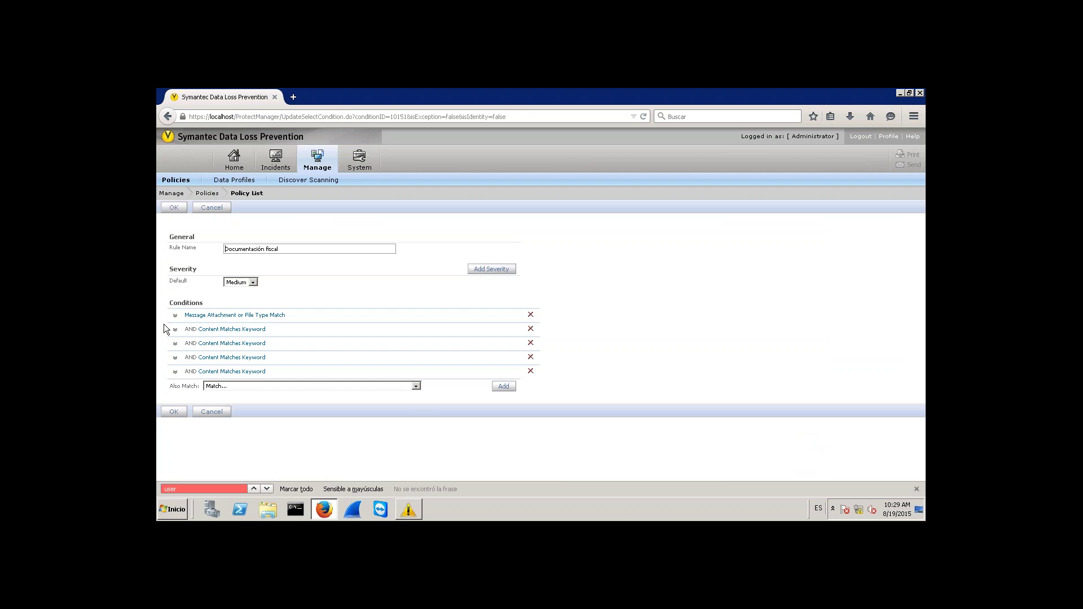
pyautogui.click(174, 316)
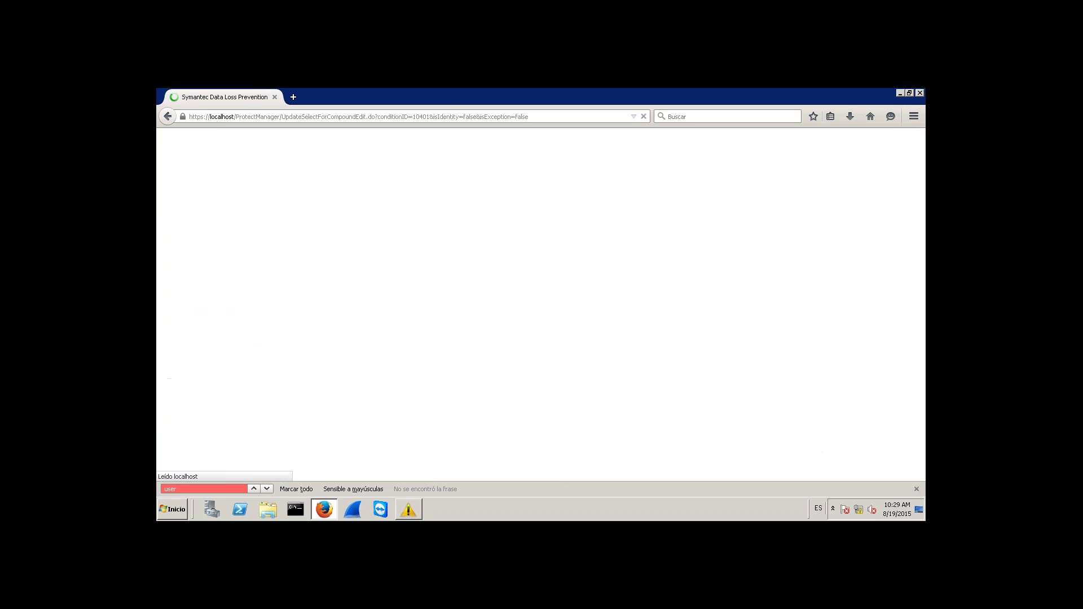
pyautogui.scroll(-2, 673, 370)
pyautogui.scroll(-3, 672, 369)
pyautogui.scroll(5, 672, 370)
pyautogui.press('Return')
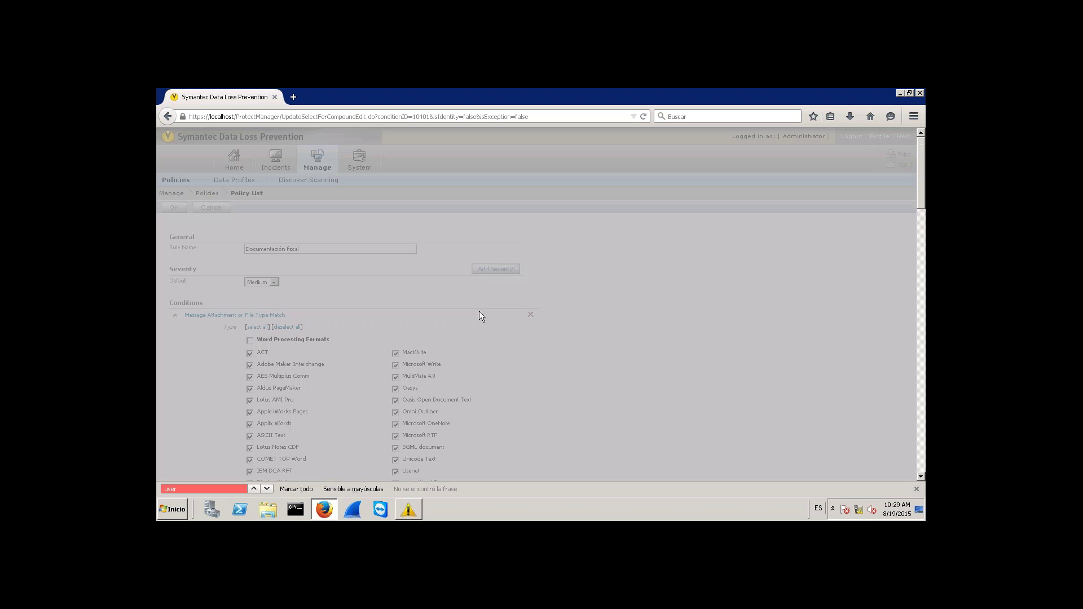
pyautogui.press('Return')
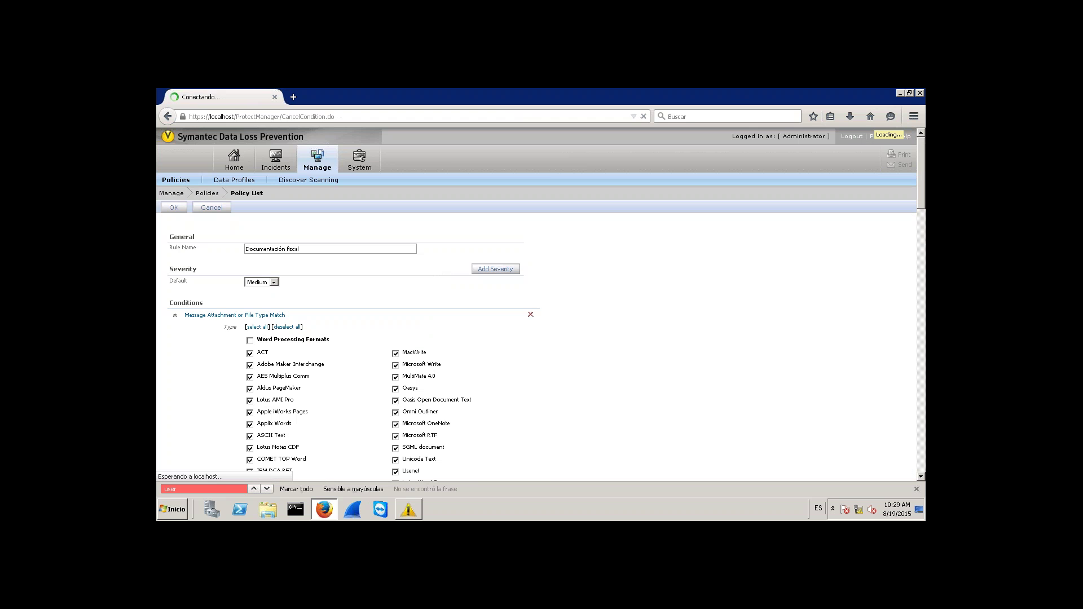
pyautogui.moveTo(661, 93)
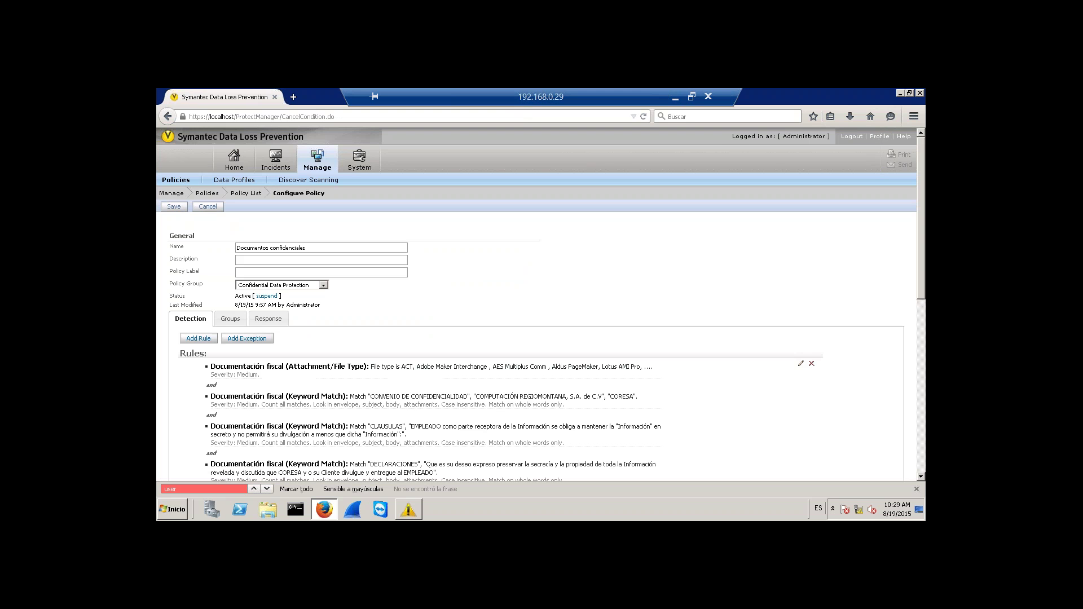
pyautogui.click(168, 209)
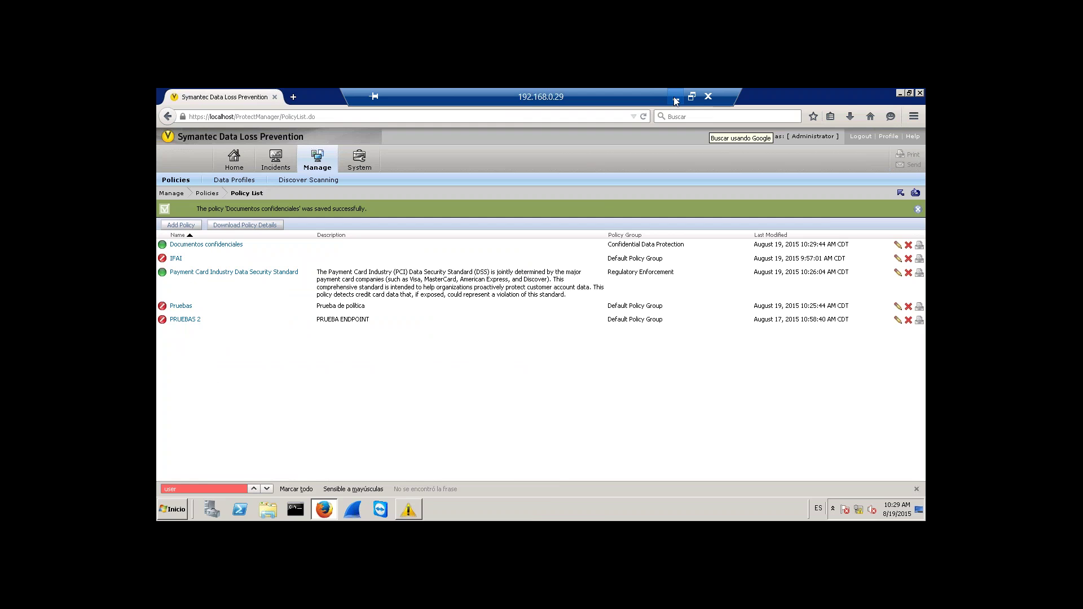
# Switch to the Gmail inbox and compose a new message to the recipient's e-mail address with the subject Prueba 3.
pyautogui.click(676, 99)
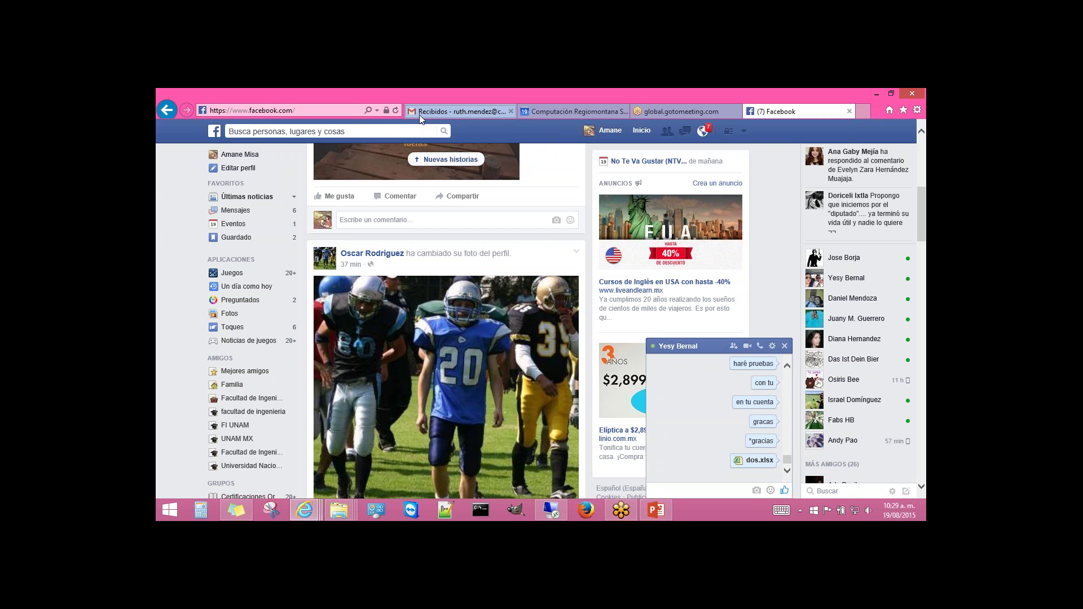
pyautogui.click(418, 114)
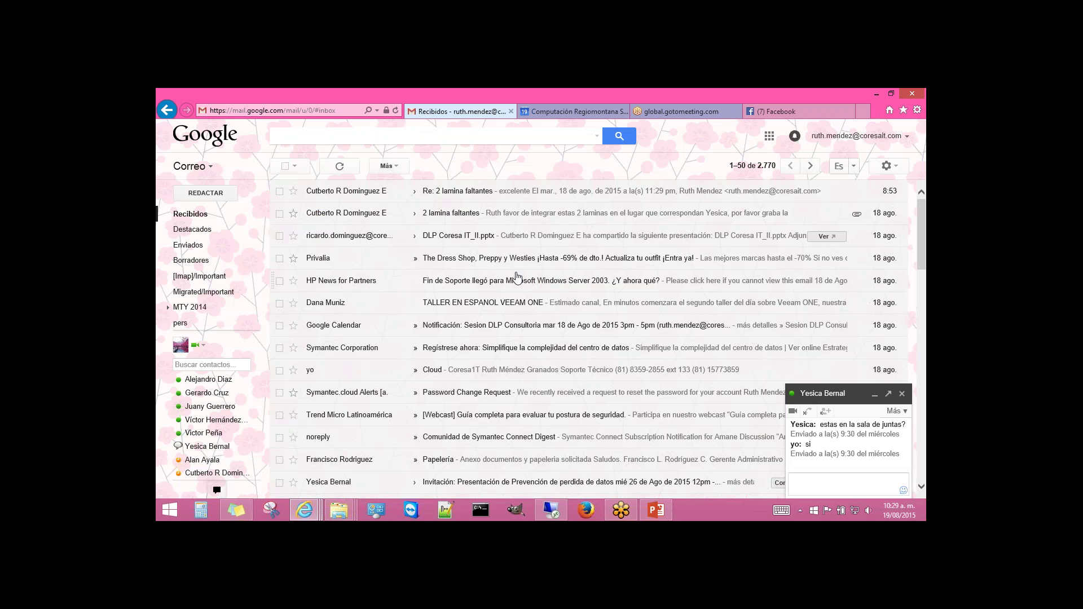
pyautogui.click(205, 193)
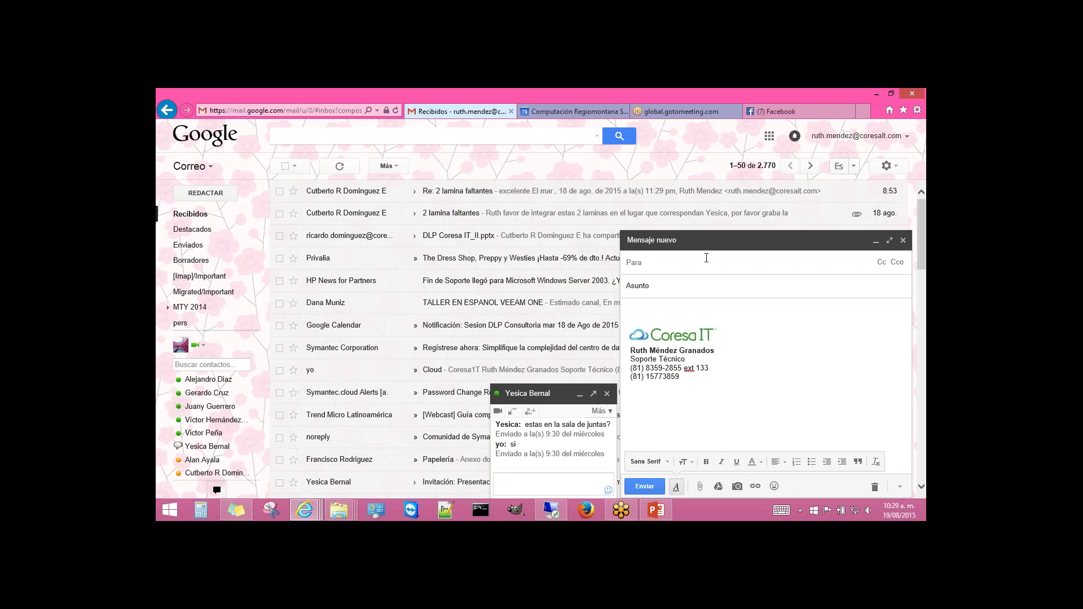
pyautogui.press('BackSpace')
pyautogui.write('p')
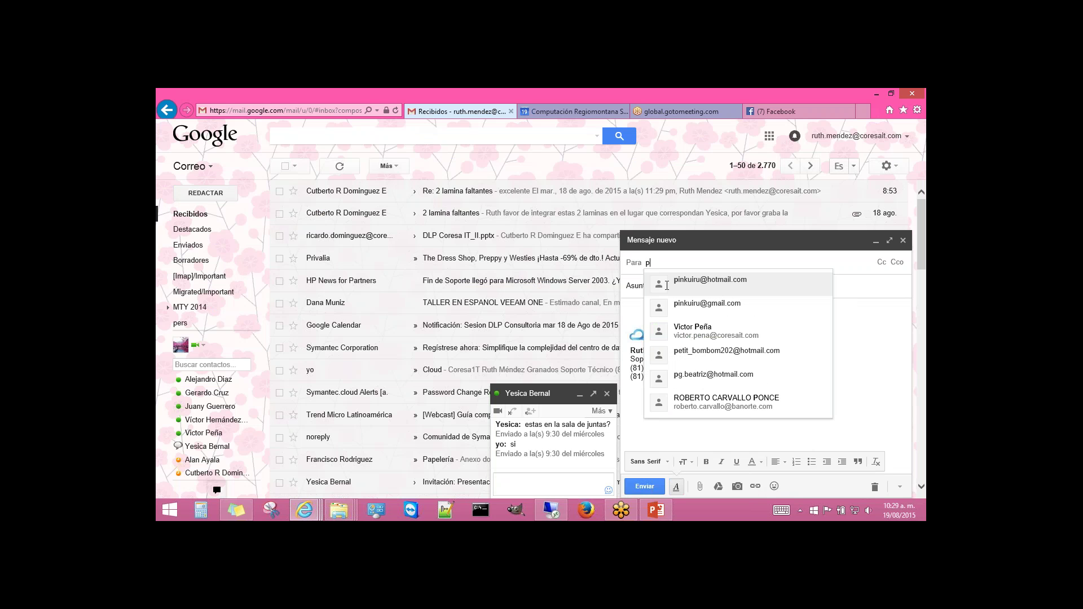
pyautogui.click(718, 295)
pyautogui.click(666, 286)
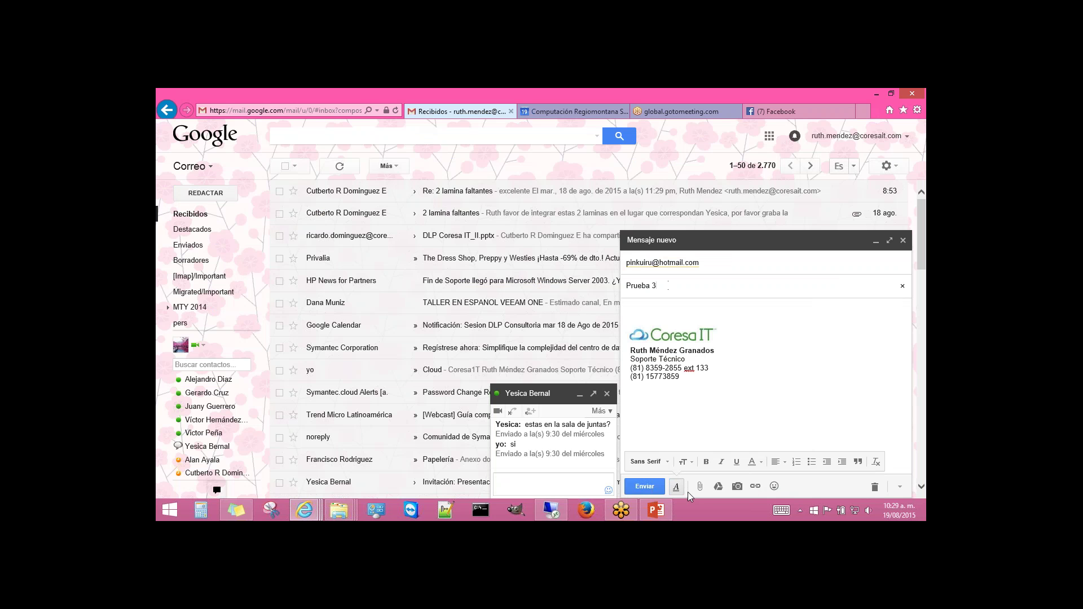
pyautogui.press('Tab')
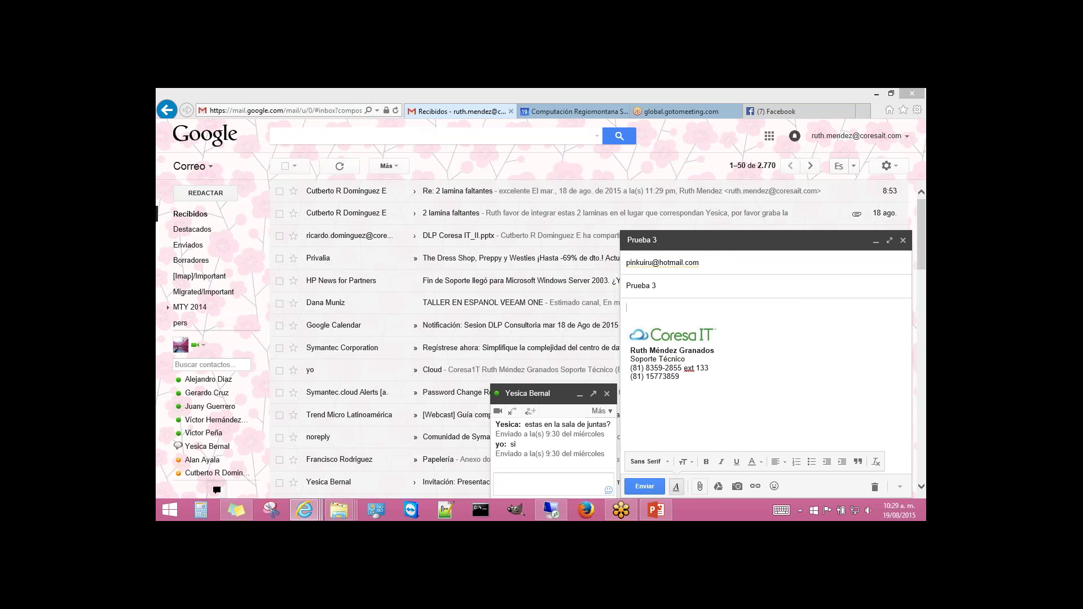
# Attach the Convenio de Confidencialidad Emplados VSCR CORESA document to the message and send it.
pyautogui.click(356, 191)
pyautogui.click(446, 341)
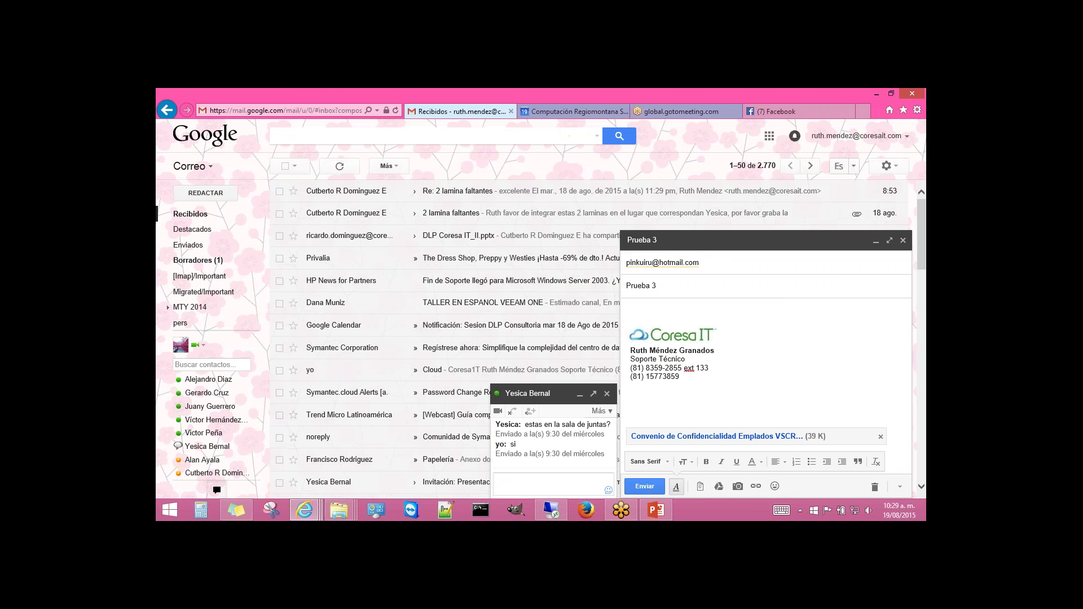
pyautogui.click(645, 486)
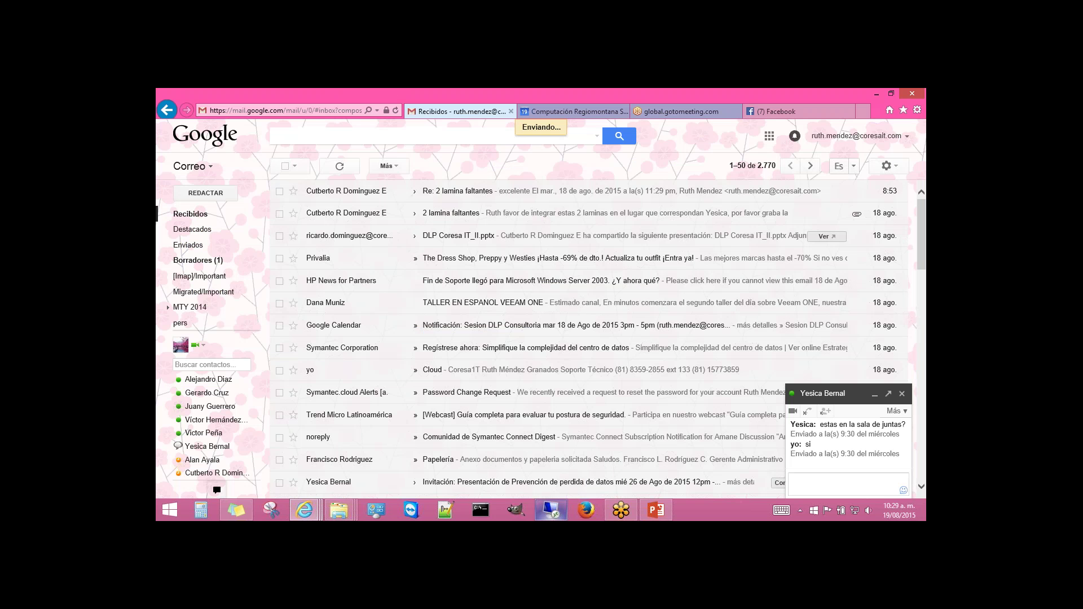
# Switch to the Data Loss Prevention console and open the newest Documentos confidenciales incident from the new Endpoint incidents.
pyautogui.moveTo(550, 496)
pyautogui.click(542, 460)
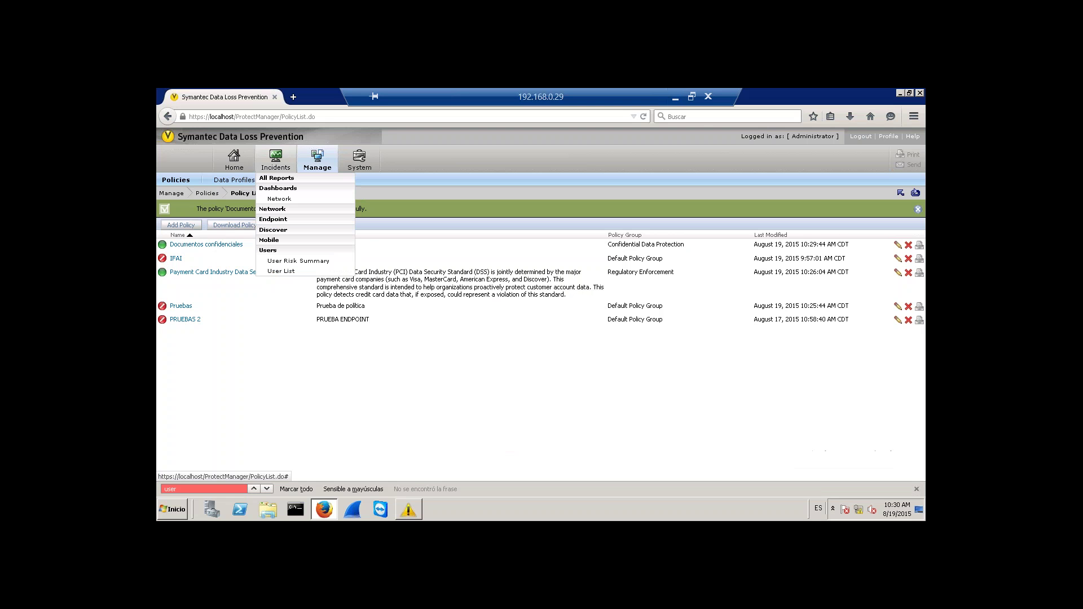
pyautogui.click(277, 178)
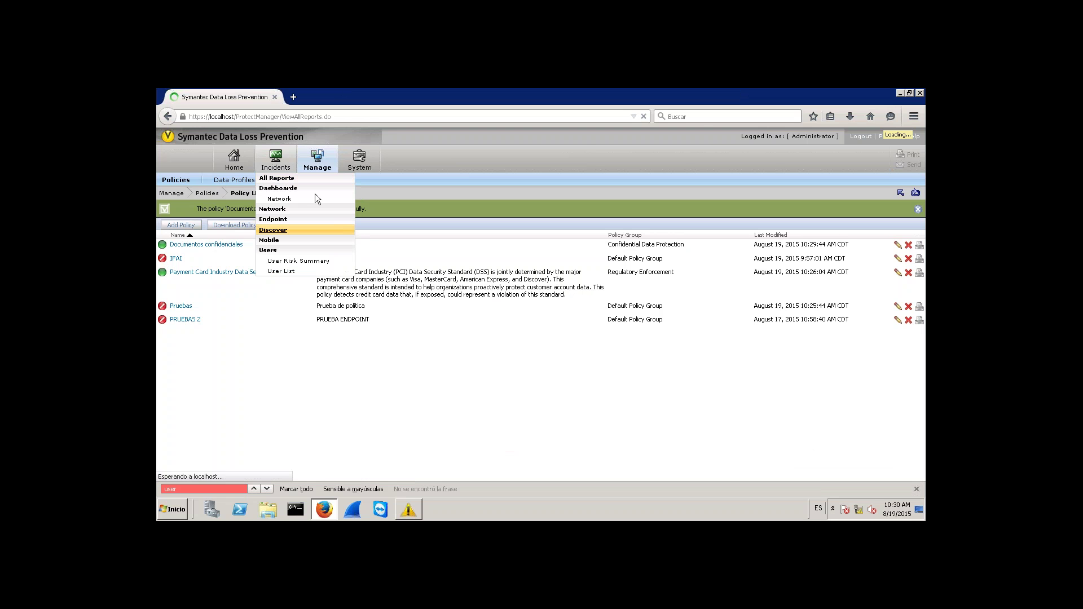
pyautogui.click(276, 219)
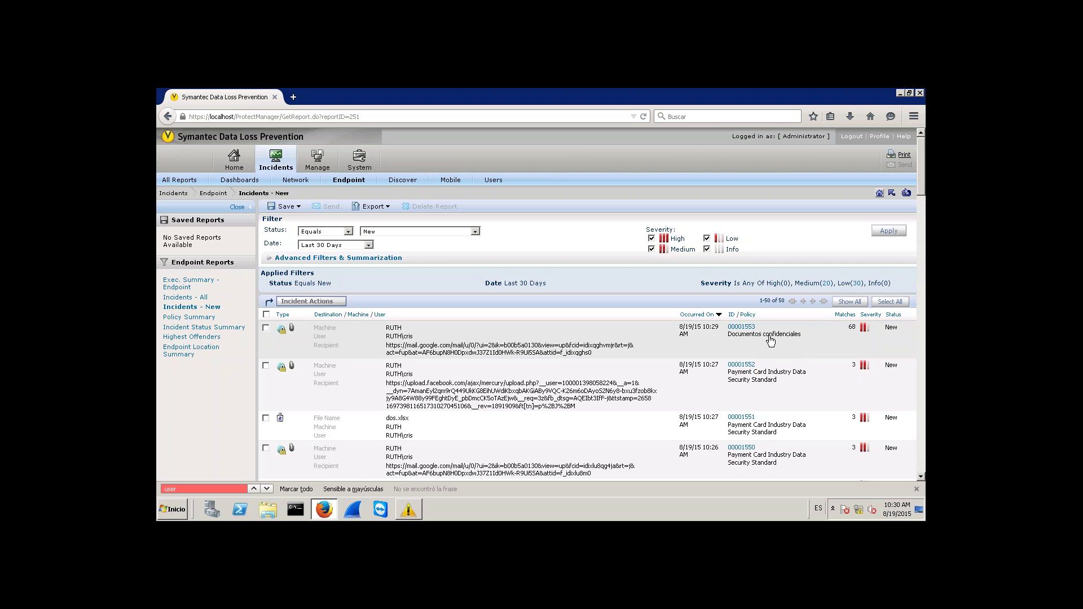
pyautogui.click(556, 345)
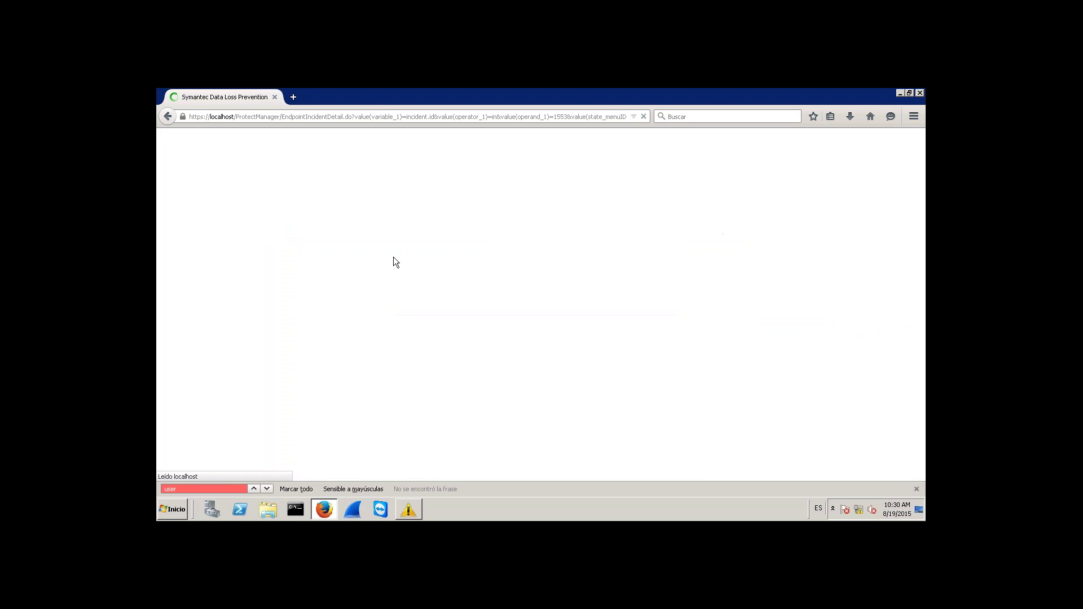
# Examine the policy matches and highlighted document text of the Documentos confidenciales incident, and return to the new Endpoint incidents list.
pyautogui.scroll(-4, 529, 309)
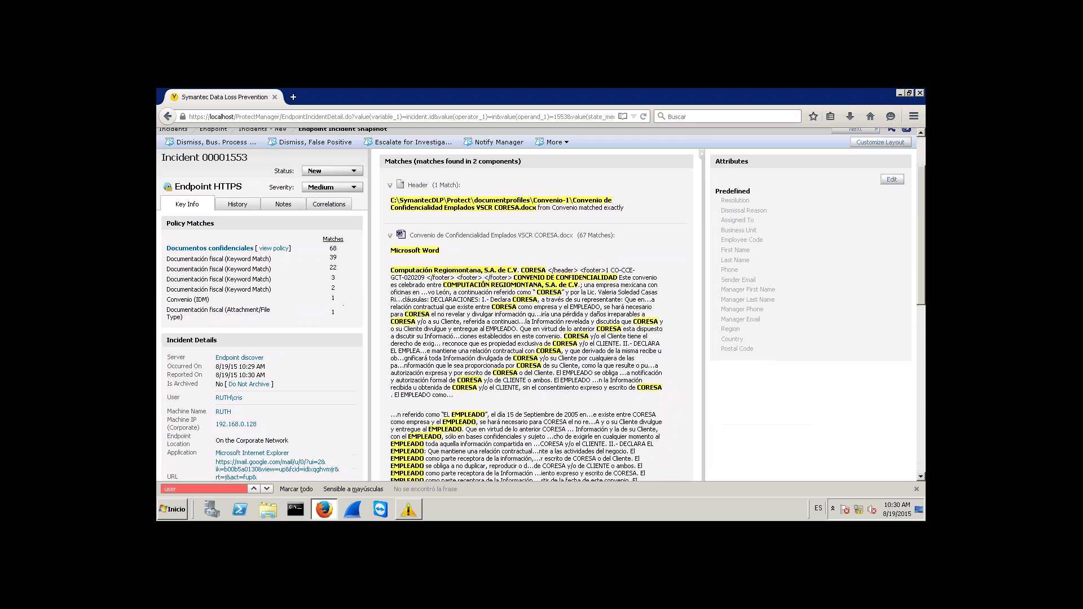
pyautogui.scroll(2, 503, 237)
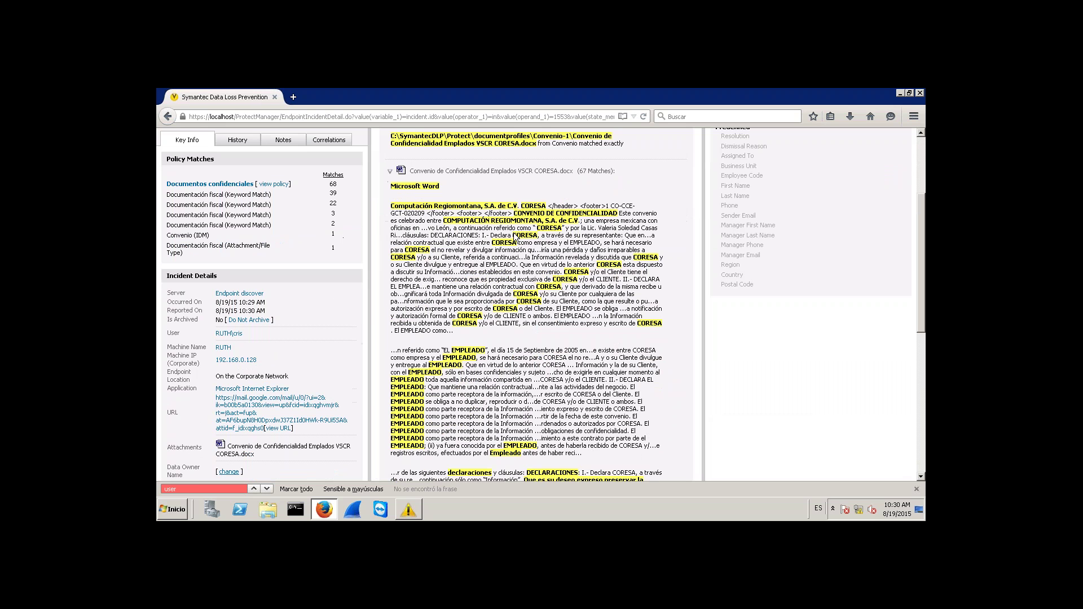
pyautogui.scroll(-4, 502, 291)
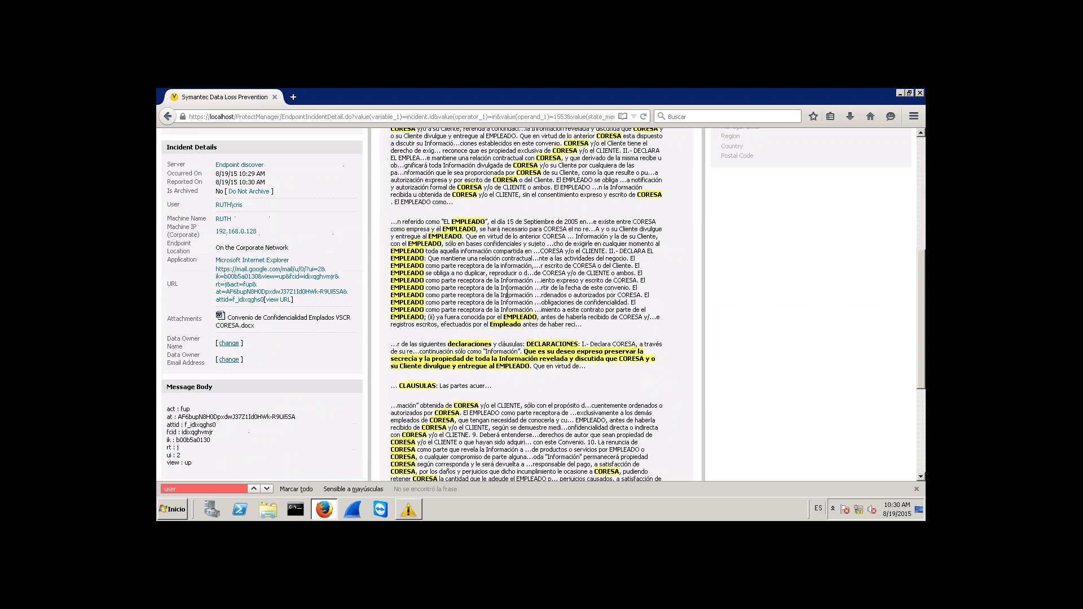
pyautogui.scroll(-6, 507, 295)
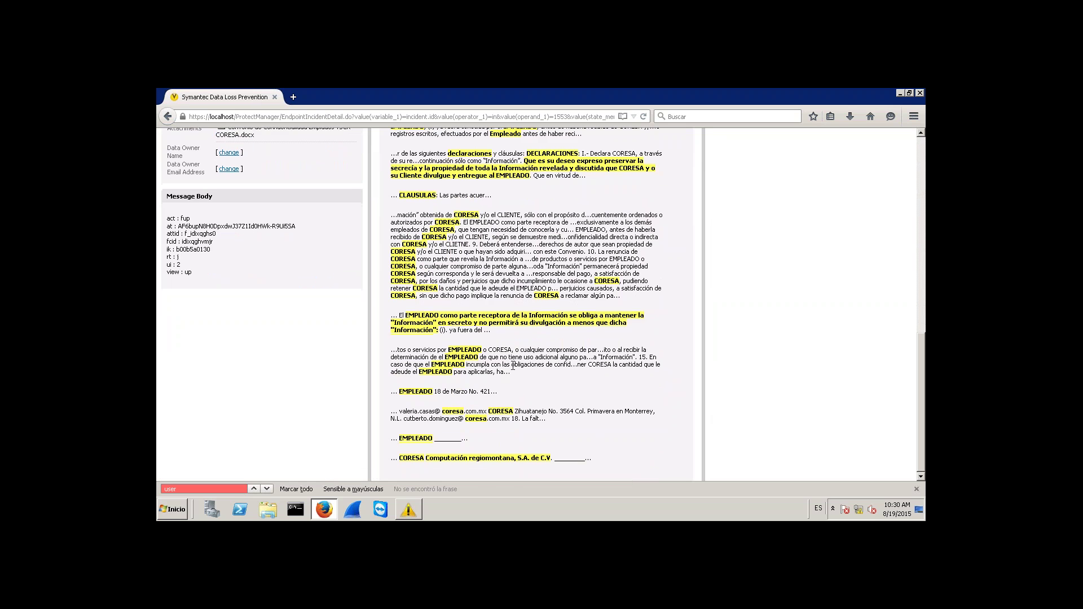
pyautogui.scroll(10, 513, 365)
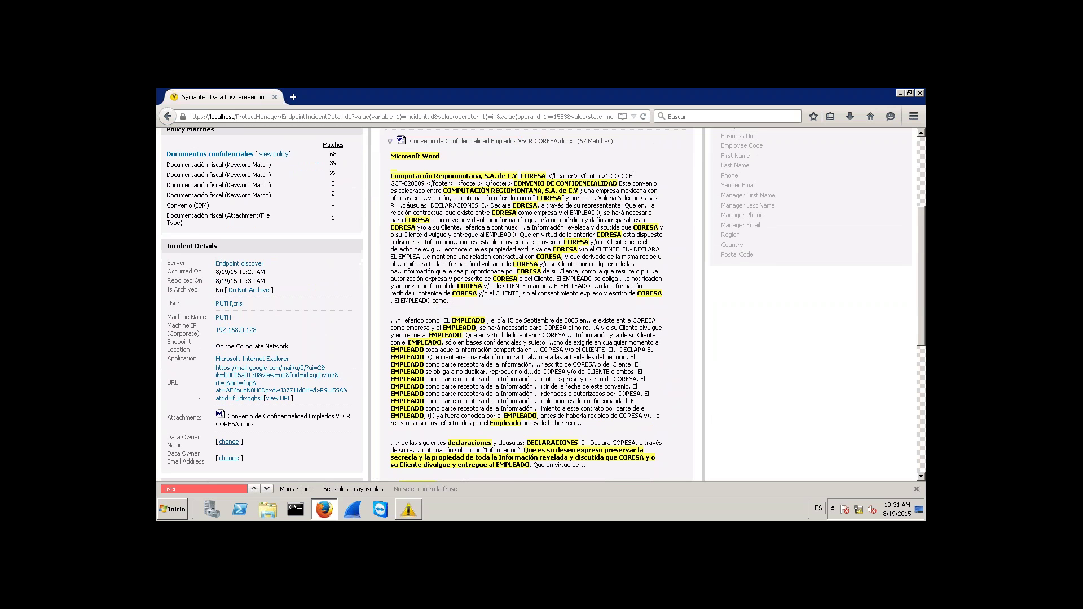
pyautogui.scroll(3, 540, 305)
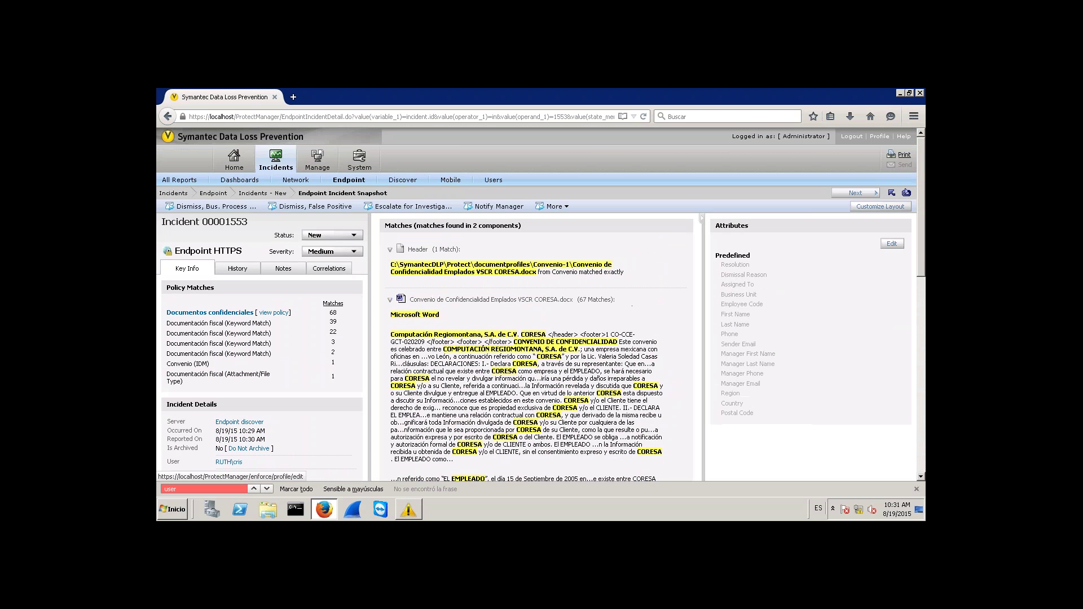
pyautogui.click(892, 194)
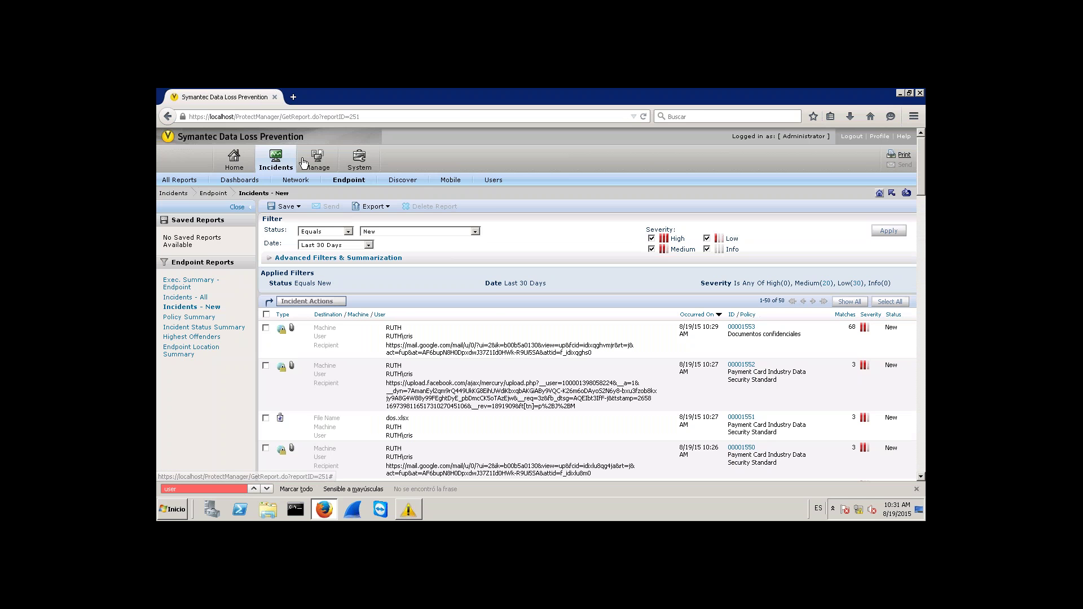
pyautogui.moveTo(307, 165)
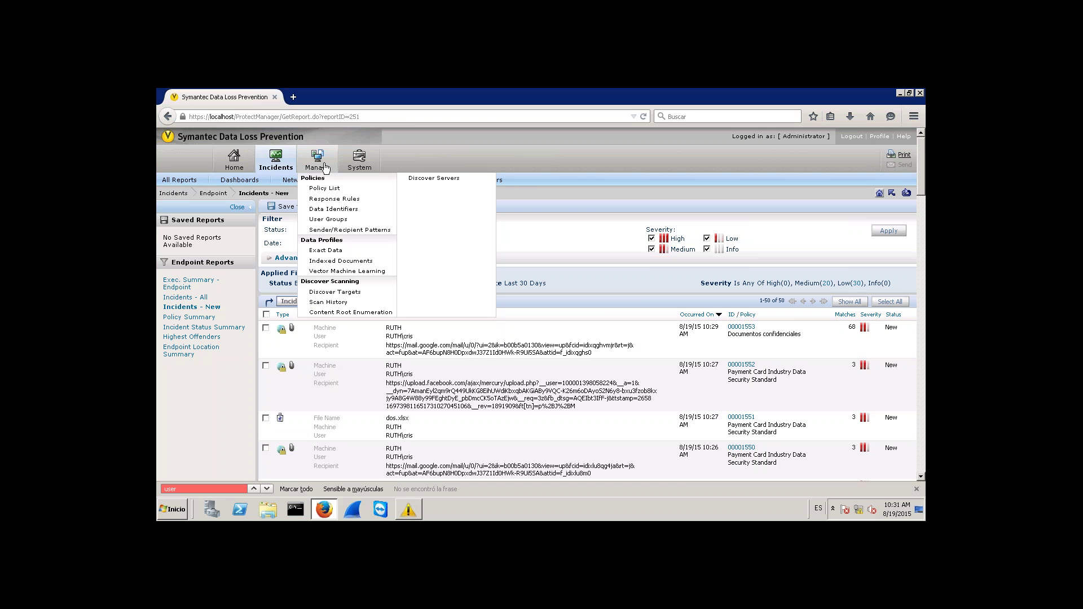
pyautogui.moveTo(358, 166)
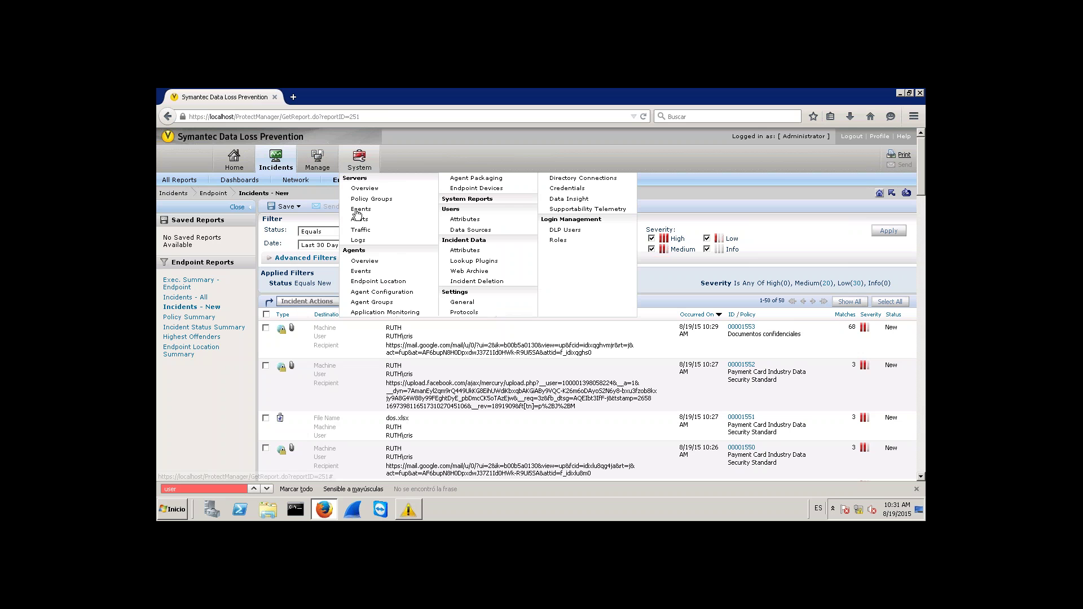
# View the agent overview and the agent configuration list, and list the agents with OK status.
pyautogui.click(372, 261)
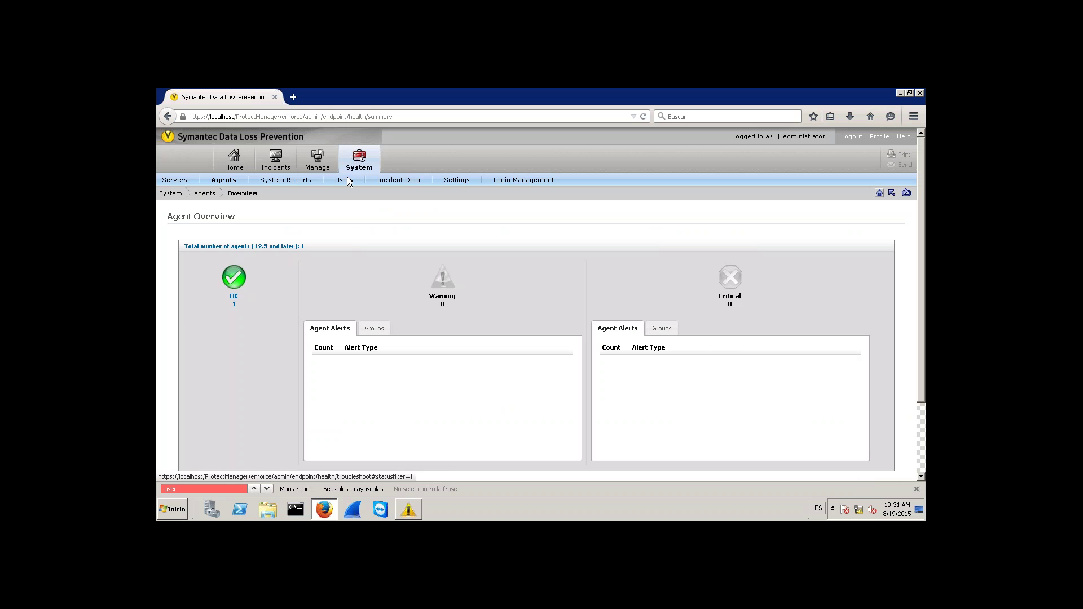
pyautogui.moveTo(359, 163)
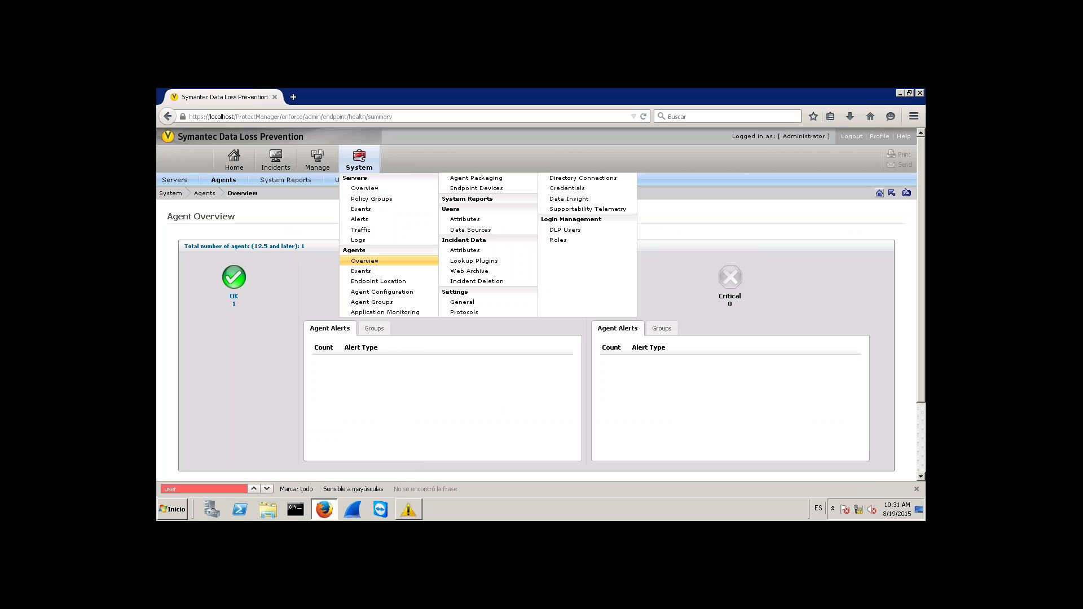
pyautogui.click(381, 294)
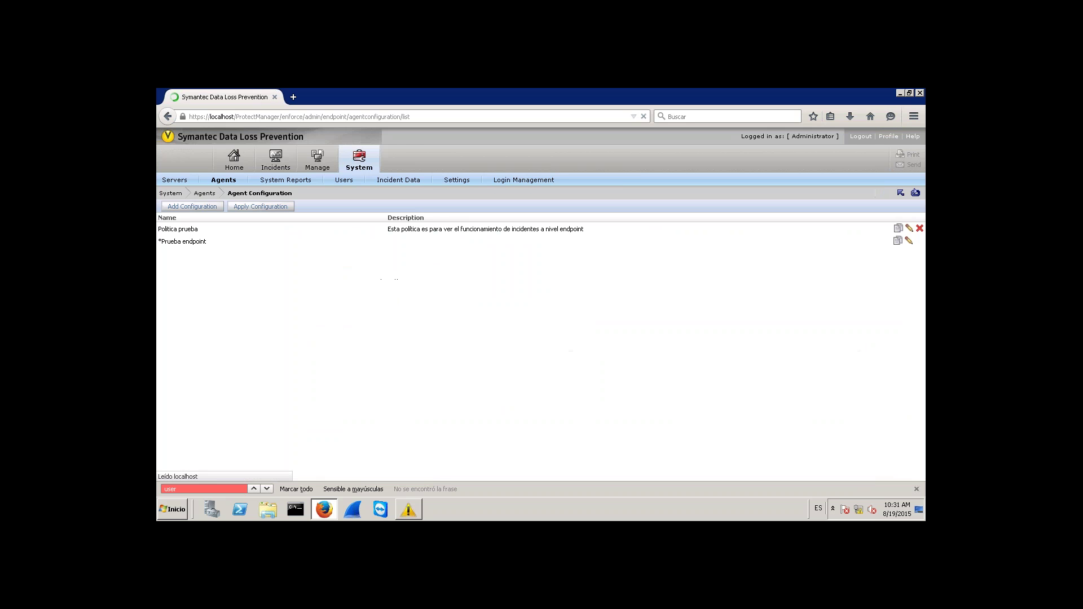
pyautogui.moveTo(361, 166)
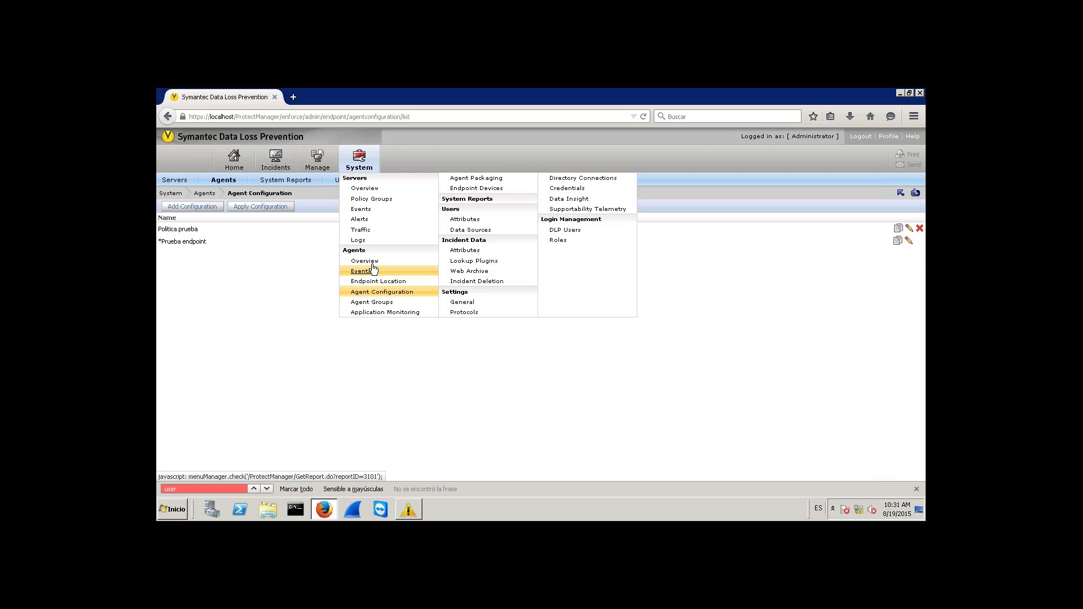
pyautogui.click(365, 261)
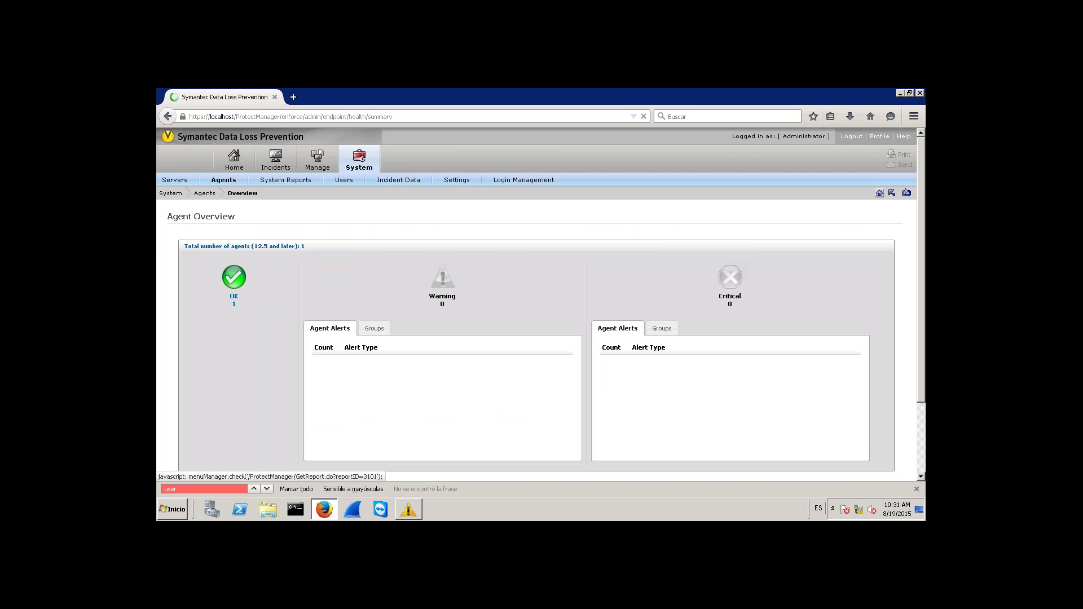
pyautogui.click(233, 277)
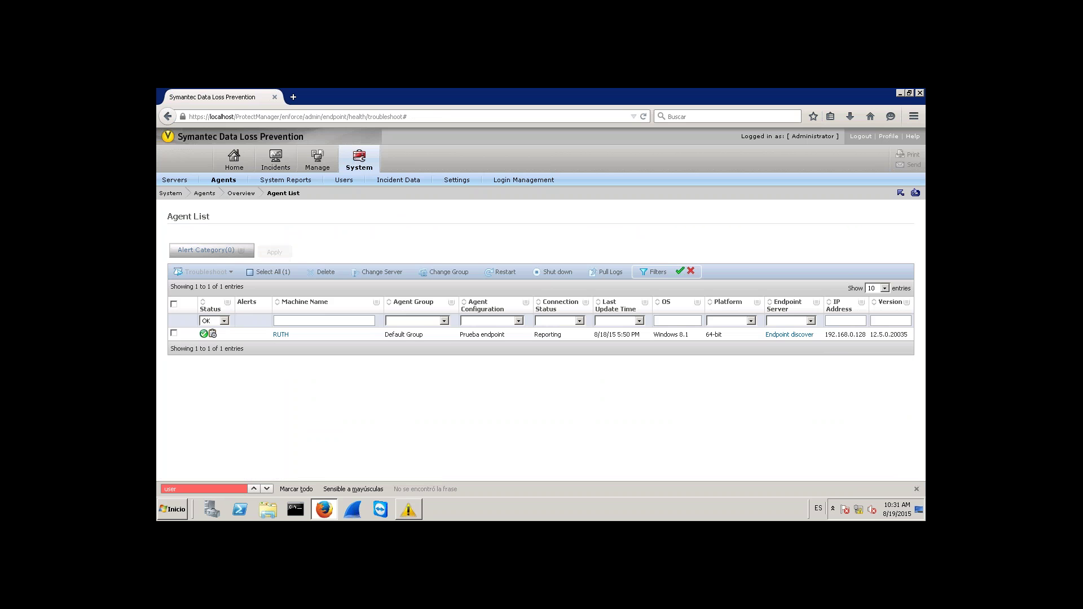
# Open the Politica prueba agent configuration and examine the channels selected under Enable Monitoring.
pyautogui.moveTo(355, 167)
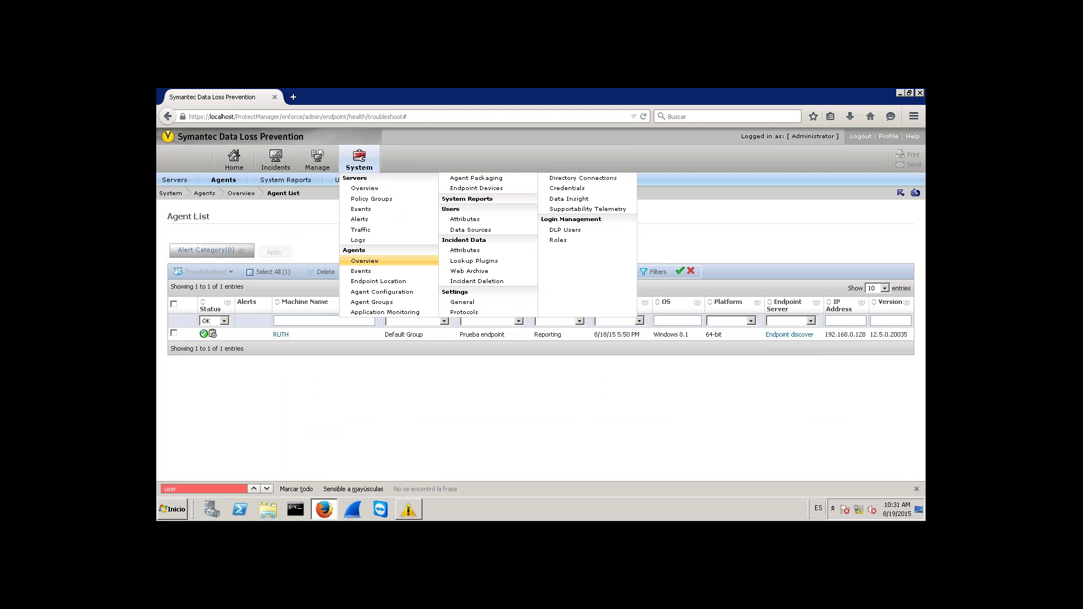
pyautogui.click(380, 293)
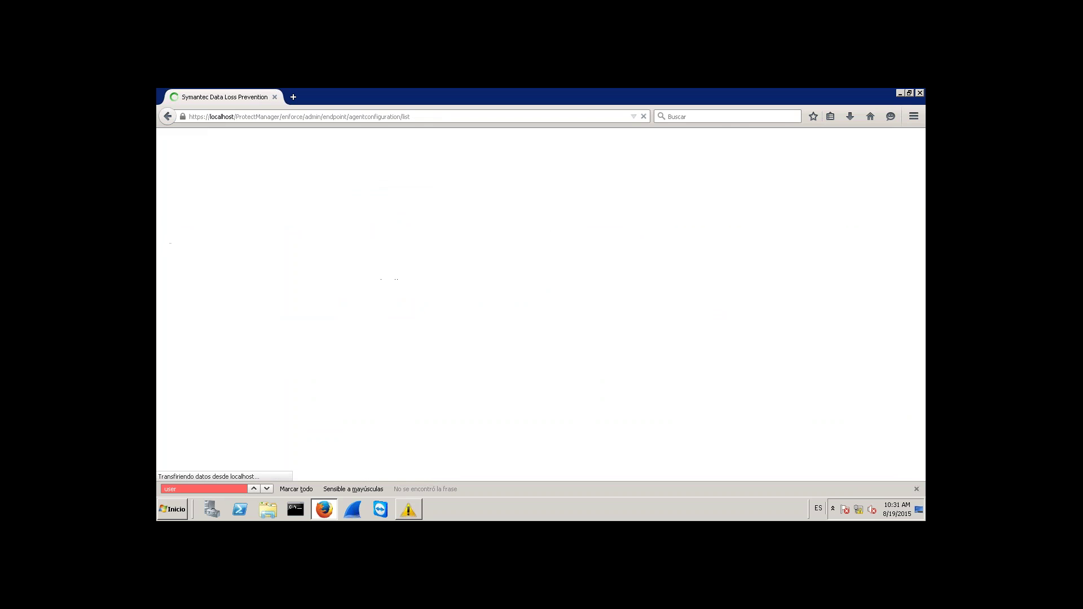
pyautogui.click(178, 230)
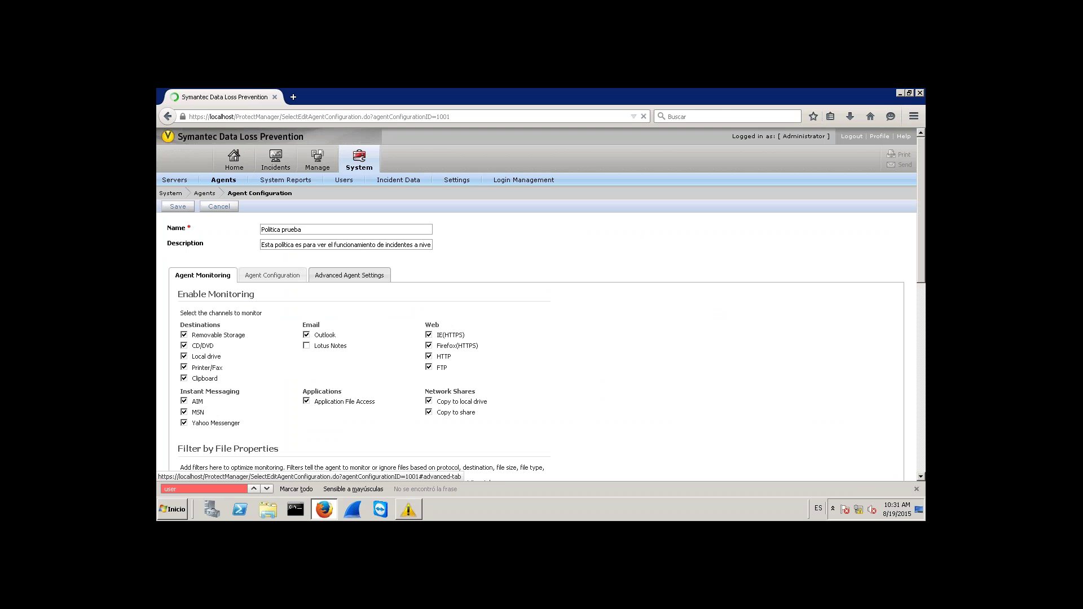
pyautogui.scroll(-2, 233, 292)
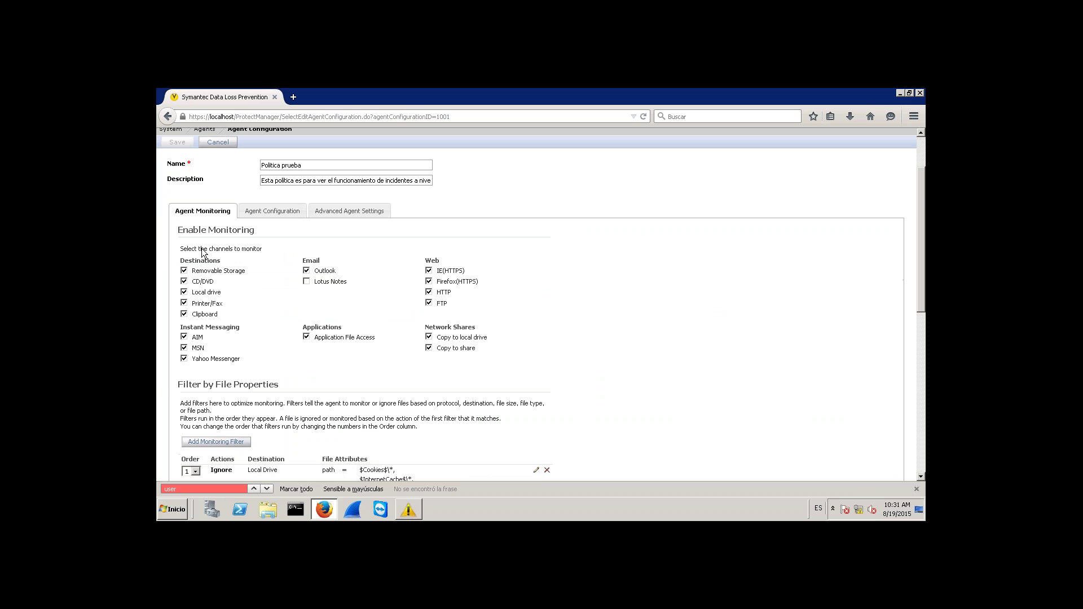
pyautogui.moveTo(188, 230); pyautogui.dragTo(238, 230)
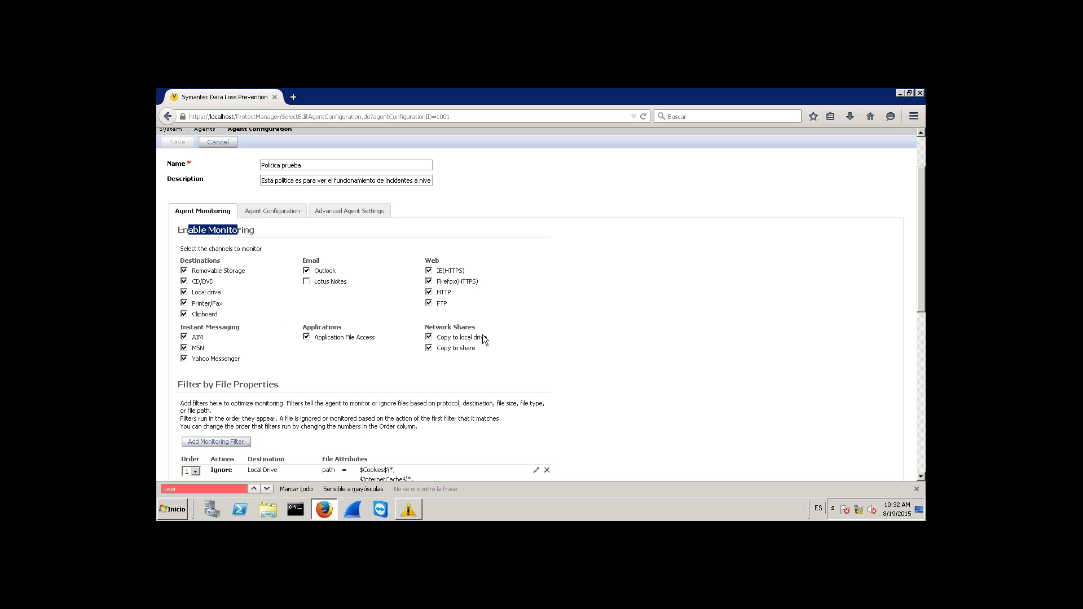
pyautogui.click(521, 340)
# Examine the file property filters and the default file filter action of the Politica prueba configuration.
pyautogui.scroll(-4, 521, 339)
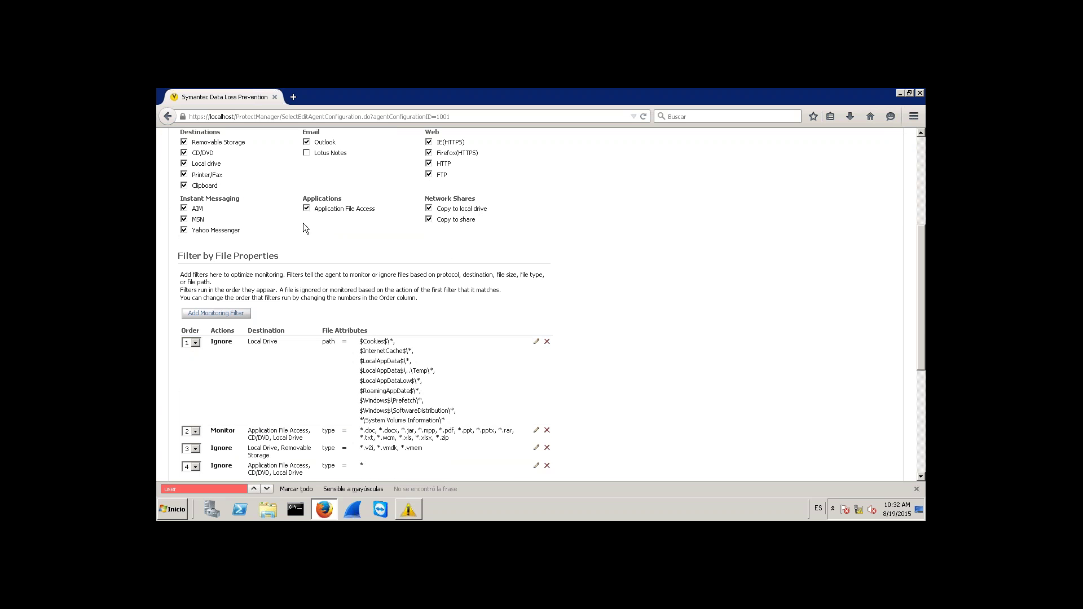
pyautogui.scroll(-3, 403, 319)
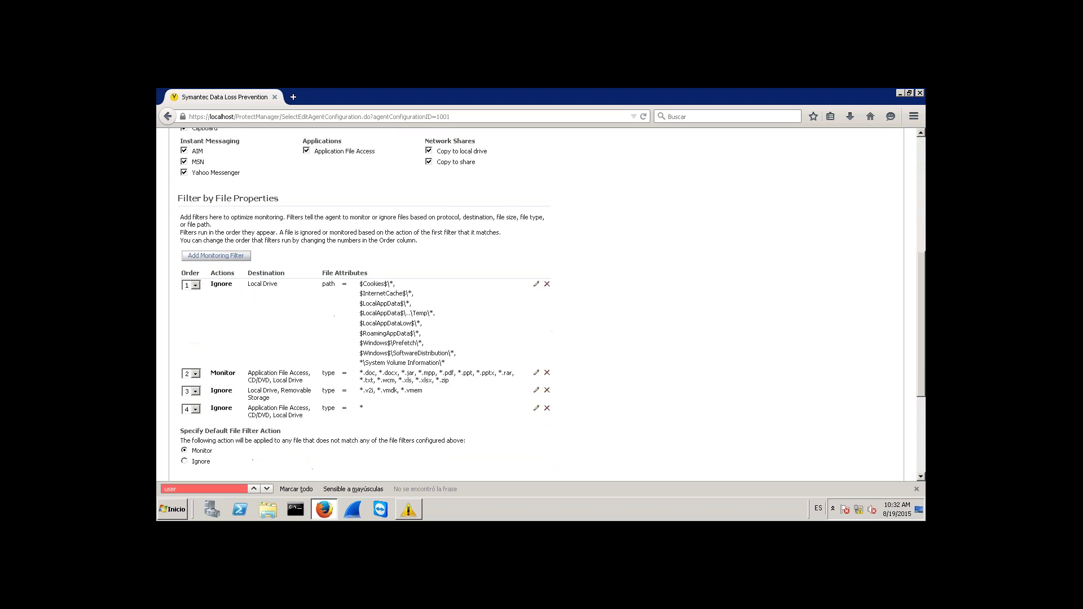
pyautogui.scroll(-3, 403, 305)
pyautogui.scroll(-1, 387, 314)
pyautogui.scroll(15, 319, 352)
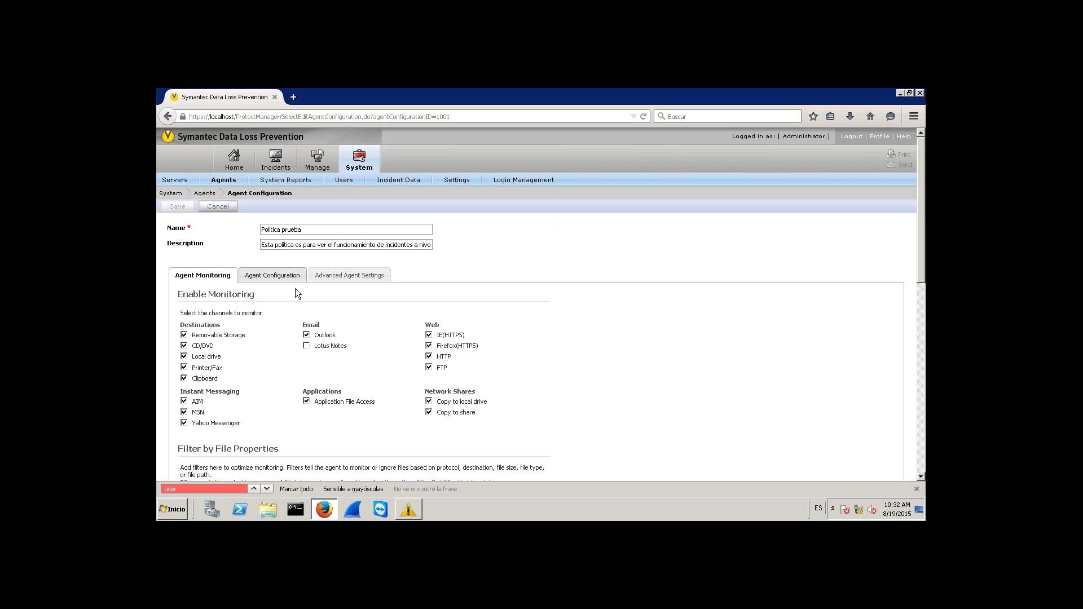
# Leave the agent configuration, browse the incident reports, and open the executive summary of the Endpoint incidents.
pyautogui.click(223, 180)
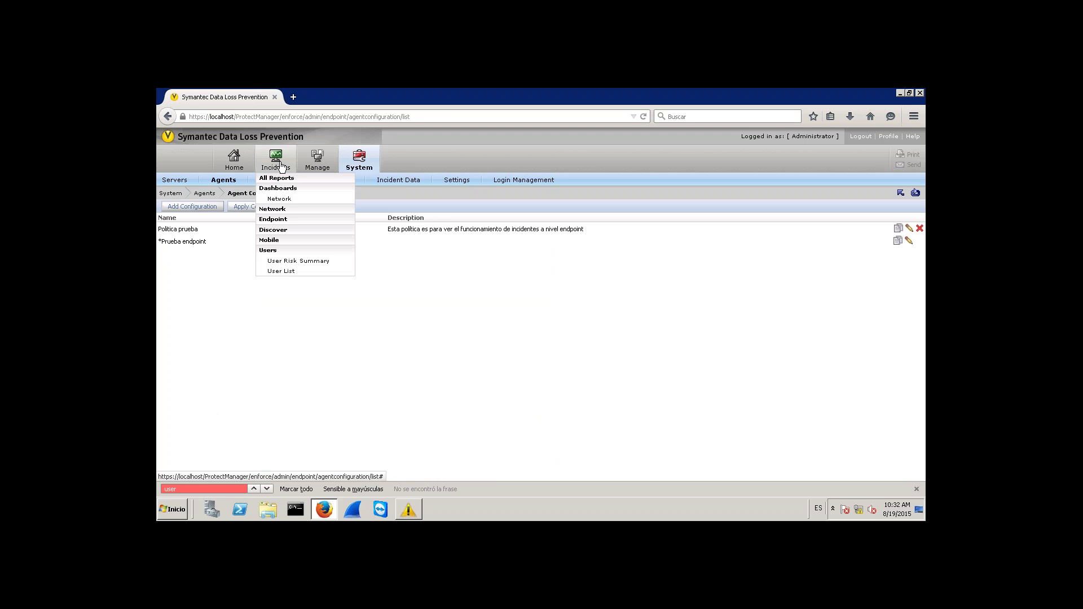
pyautogui.click(279, 180)
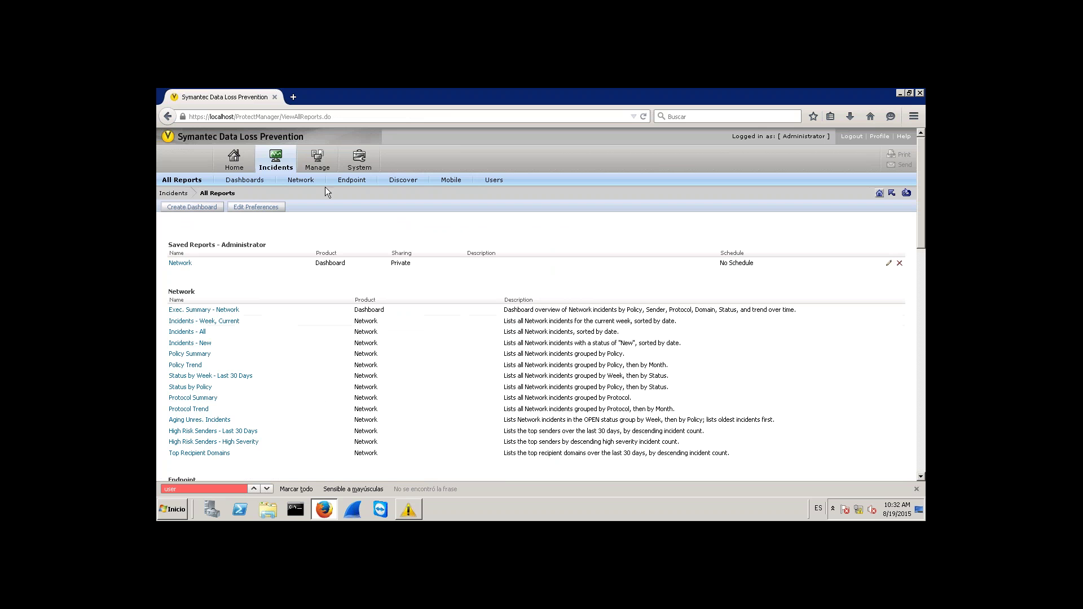
pyautogui.click(180, 263)
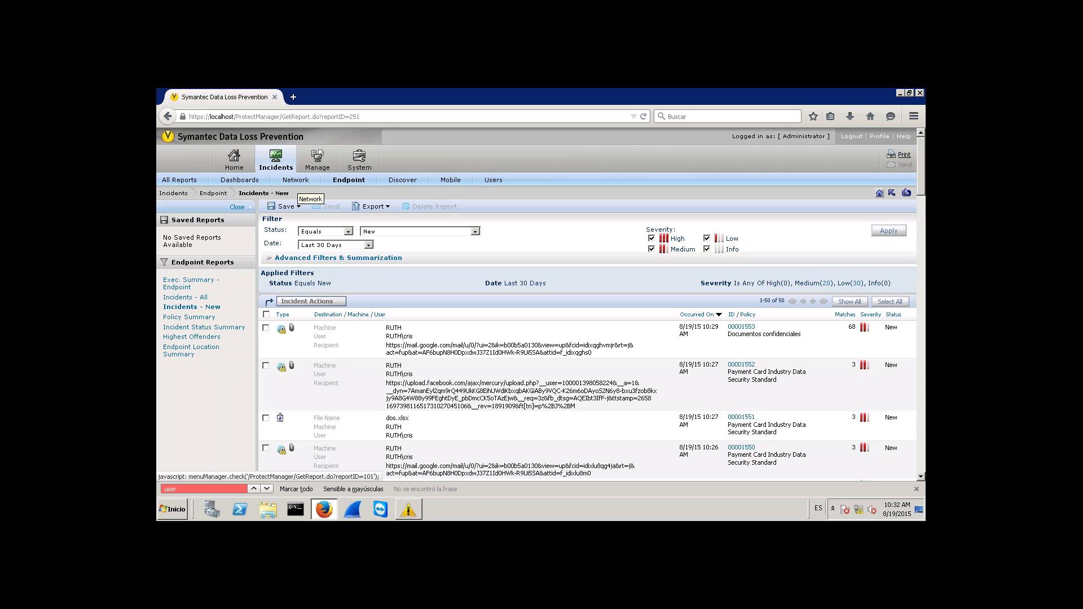
pyautogui.click(222, 169)
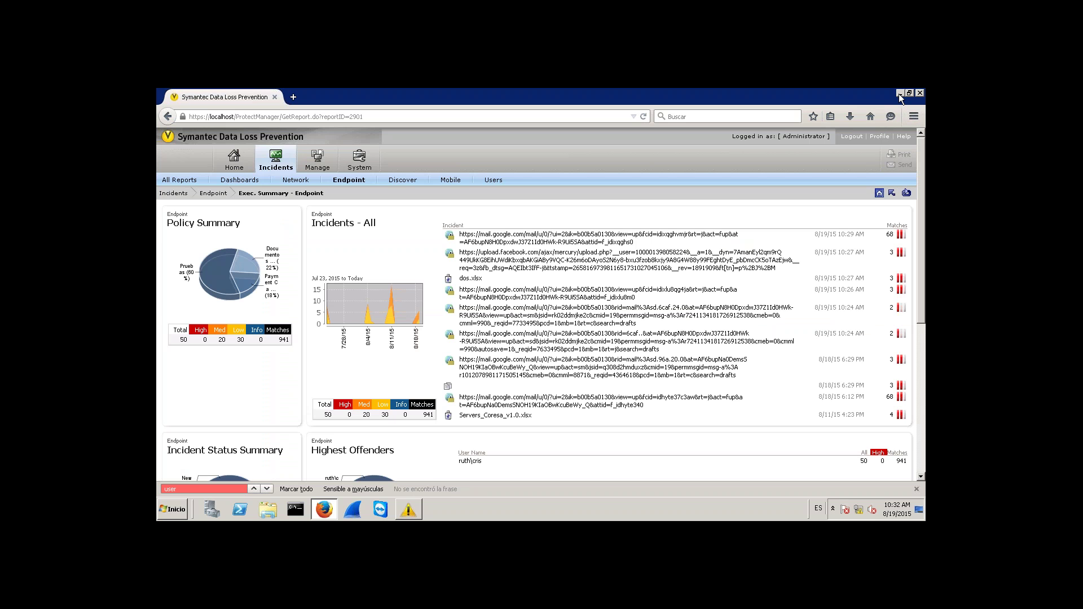
# Minimize the server's browser and the remote desktop session to return to the local Gmail inbox.
pyautogui.click(899, 93)
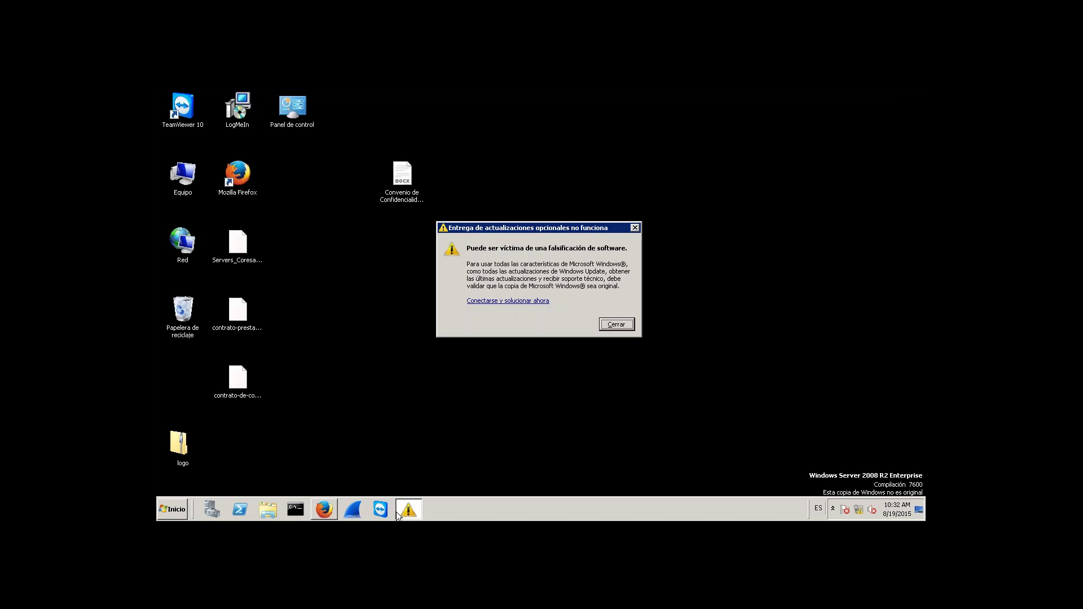
pyautogui.press('Tab')
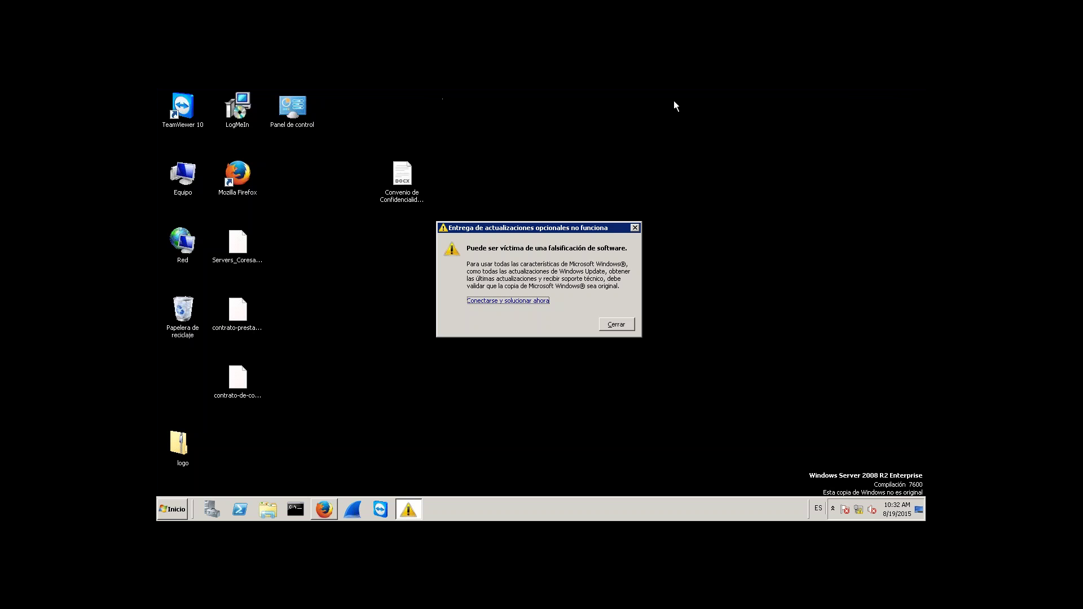
pyautogui.moveTo(665, 94)
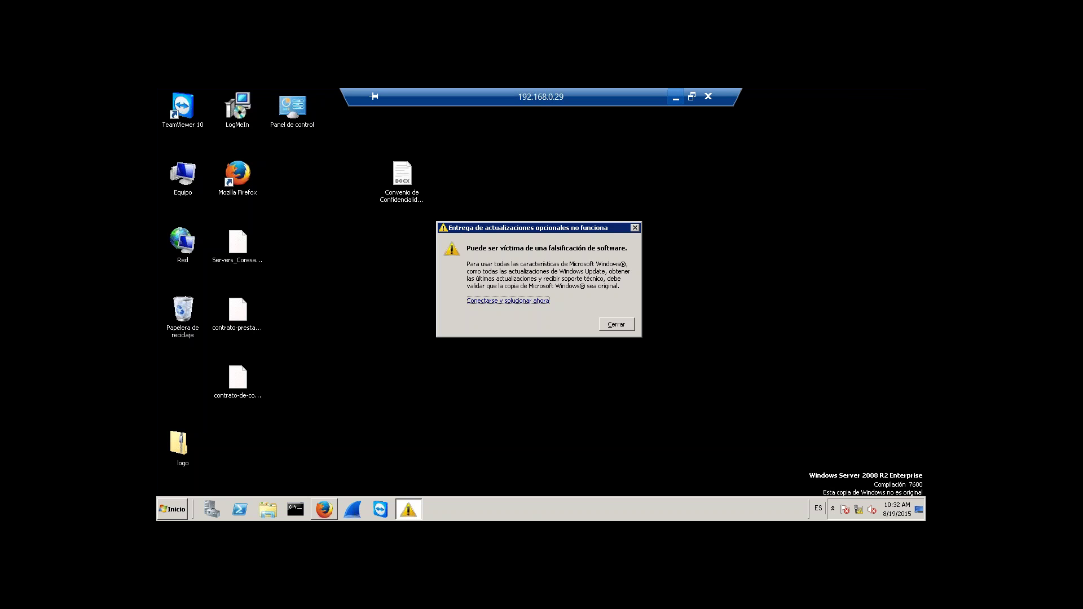
pyautogui.click(675, 97)
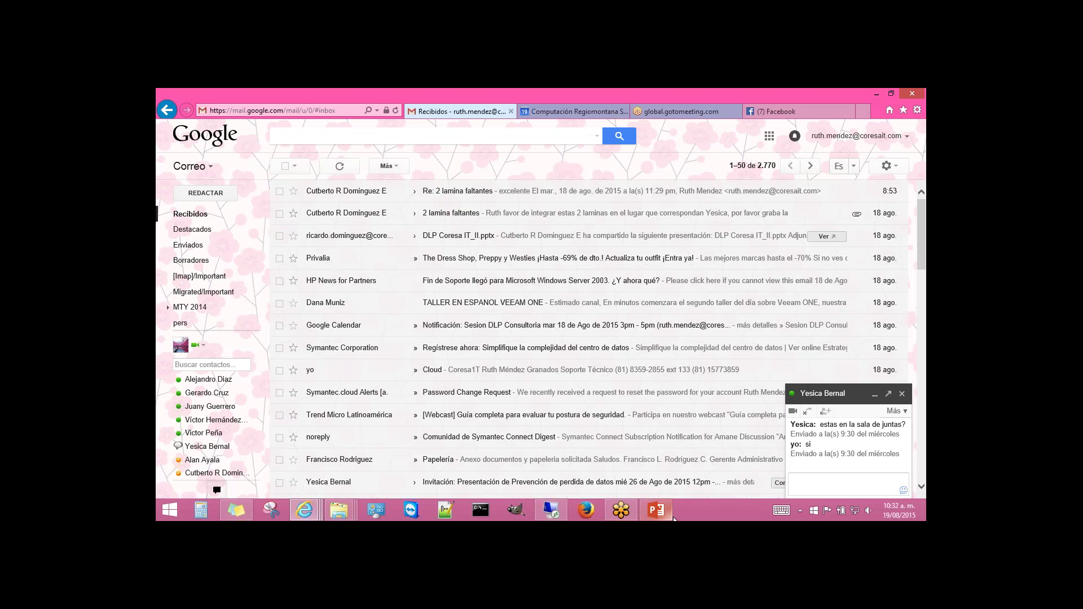
pyautogui.click(621, 97)
pyautogui.scroll(-1, 838, 292)
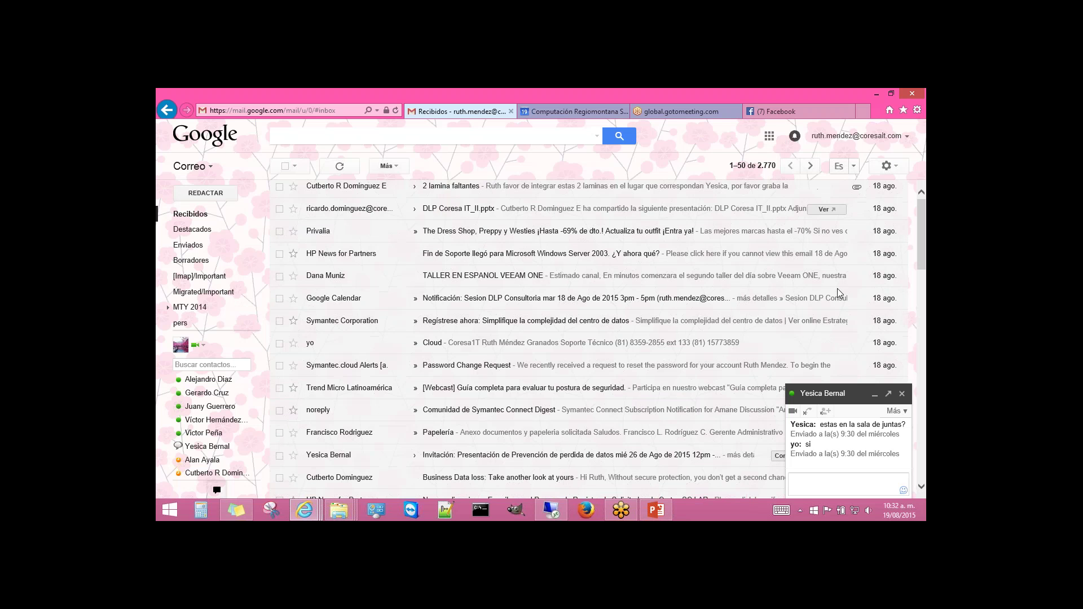
pyautogui.scroll(1, 839, 292)
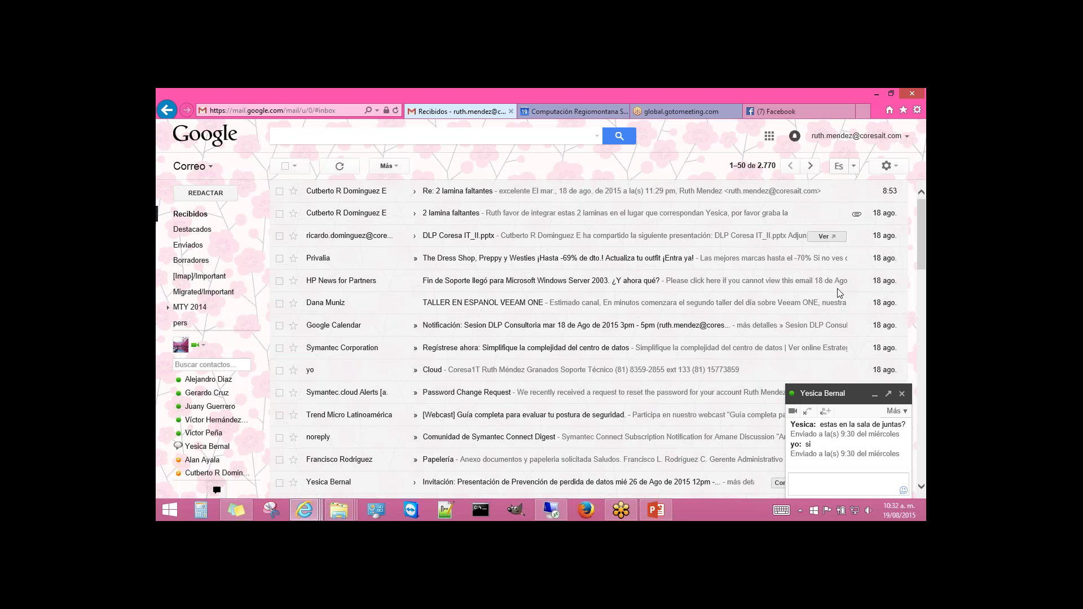
# Raise the local computer's sound volume to 46.
pyautogui.press('XF86AudioRaiseVolume')
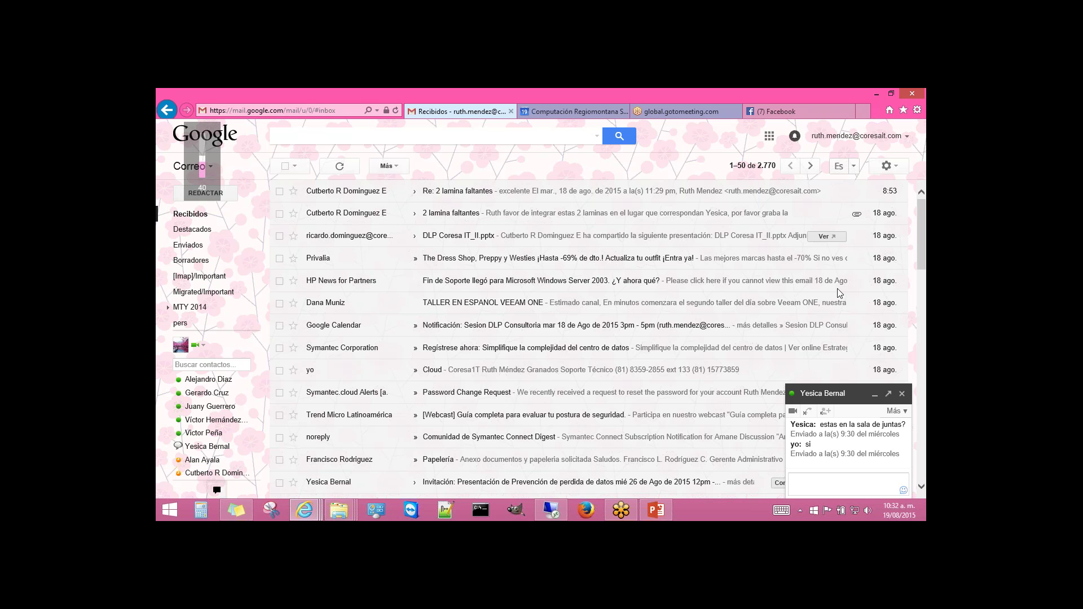
pyautogui.press('XF86AudioRaiseVolume')
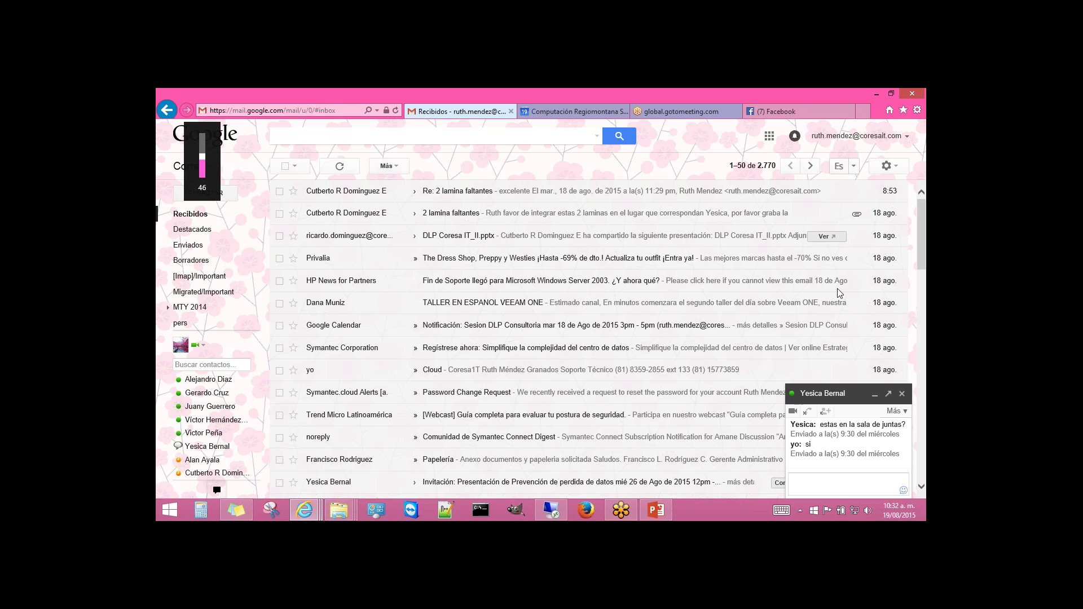